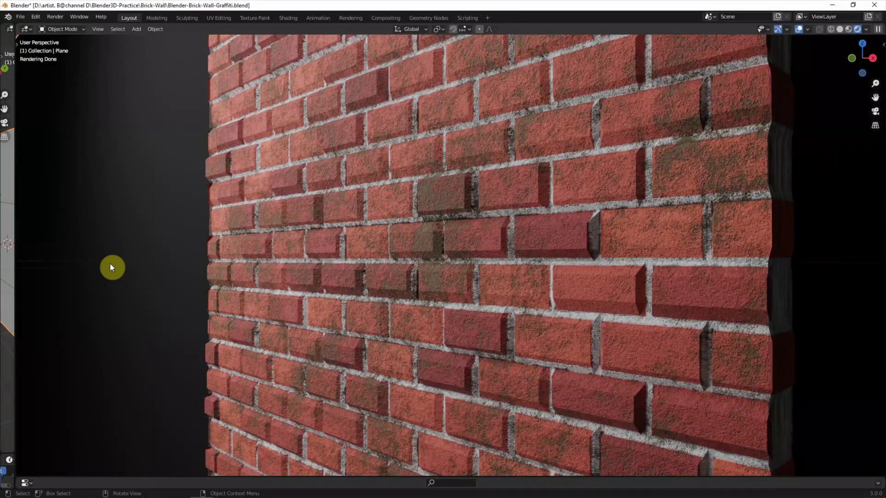
Step: Resize the areas to show the render and Material Properties, and make the left area a Shader Editor
{"action": "left_click_drag", "start_coordinate": [16, 263], "coordinate": [631, 313]}
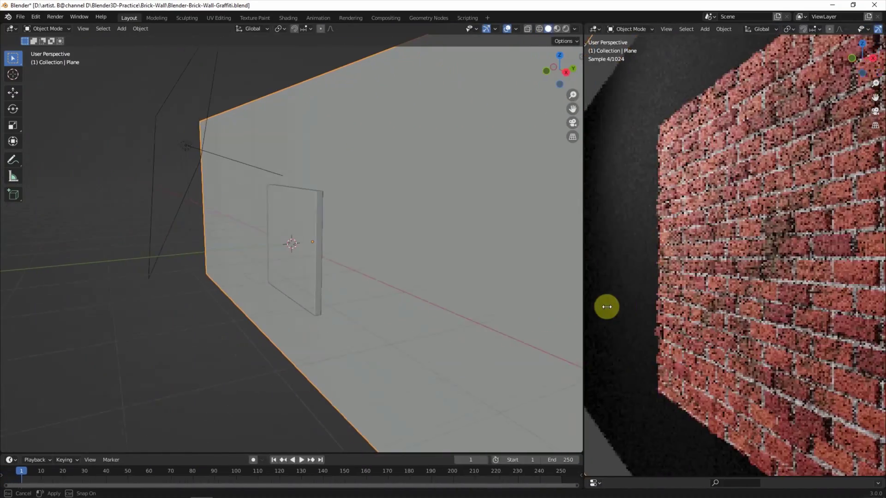
{"action": "left_click_drag", "start_coordinate": [672, 476], "coordinate": [695, 215]}
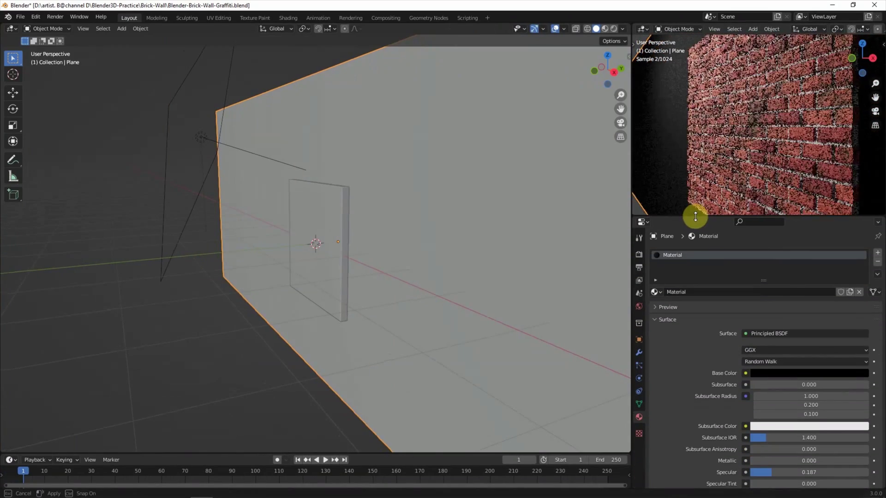
{"action": "left_click", "coordinate": [11, 28]}
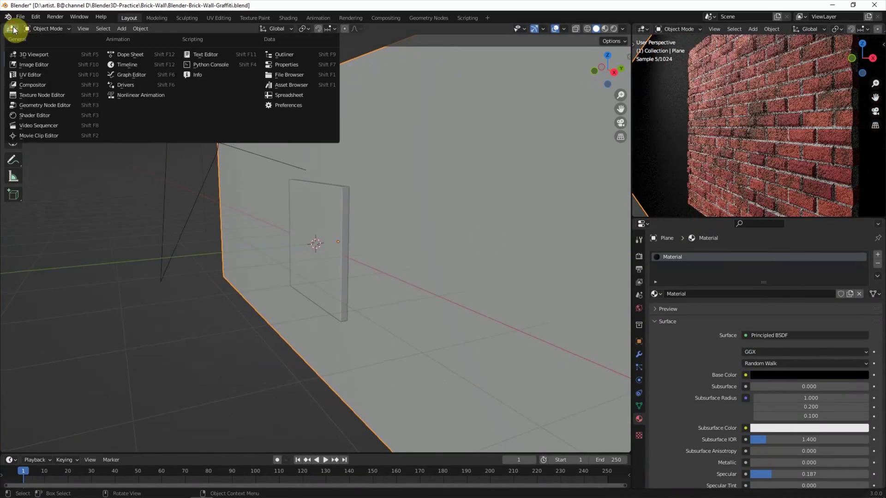
{"action": "left_click", "coordinate": [48, 115]}
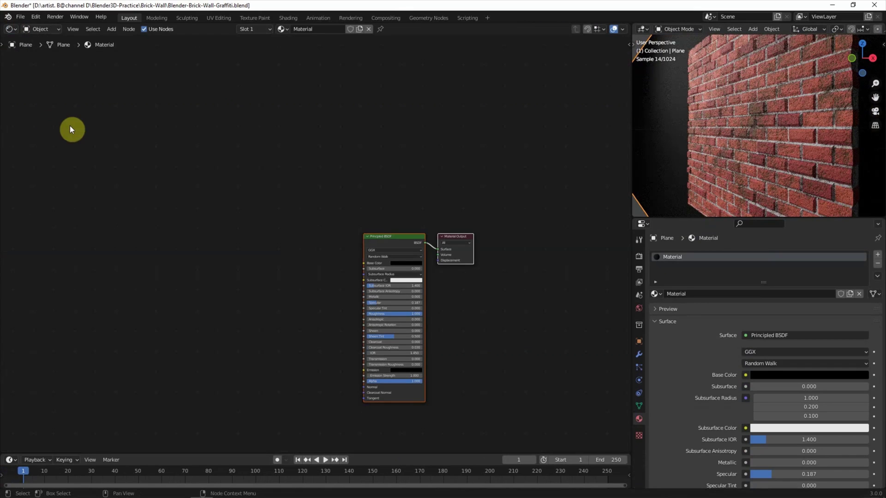
Step: Select the brick wall to display its Brick-Wall material node tree
{"action": "left_click", "coordinate": [741, 149]}
{"action": "scroll", "coordinate": [445, 216], "scroll_direction": "up", "scroll_amount": 1}
{"action": "scroll", "coordinate": [445, 216], "scroll_direction": "down", "scroll_amount": 1}
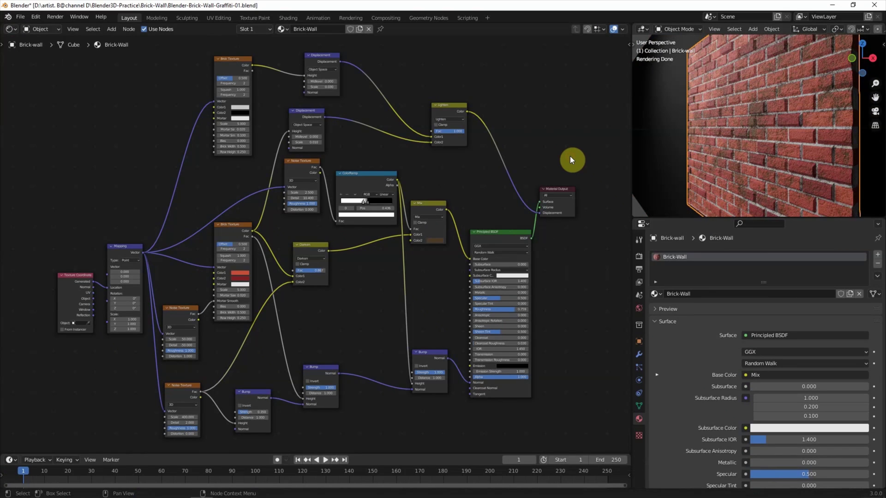
{"action": "scroll", "coordinate": [569, 156], "scroll_direction": "down", "scroll_amount": 1}
{"action": "scroll", "coordinate": [417, 193], "scroll_direction": "down", "scroll_amount": 2}
Step: Spread the Principled BSDF, Output, Mix and Lighten nodes apart to clear space above the BSDF
{"action": "mouse_move", "coordinate": [458, 170]}
{"action": "left_mouse_down"}
{"action": "mouse_move", "coordinate": [358, 264]}
{"action": "mouse_move", "coordinate": [543, 258]}
{"action": "left_mouse_up"}
{"action": "left_click_drag", "start_coordinate": [282, 242], "coordinate": [290, 275]}
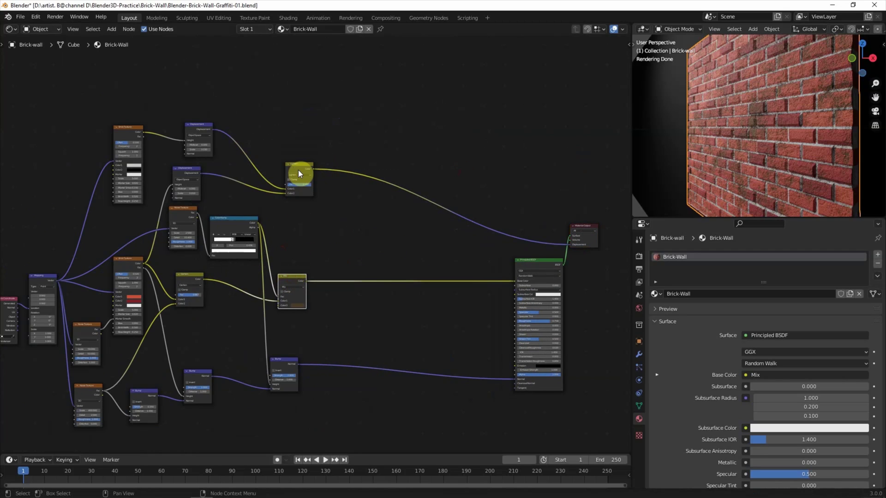
{"action": "left_click_drag", "start_coordinate": [298, 171], "coordinate": [291, 107]}
{"action": "scroll", "coordinate": [397, 231], "scroll_direction": "up", "scroll_amount": 2}
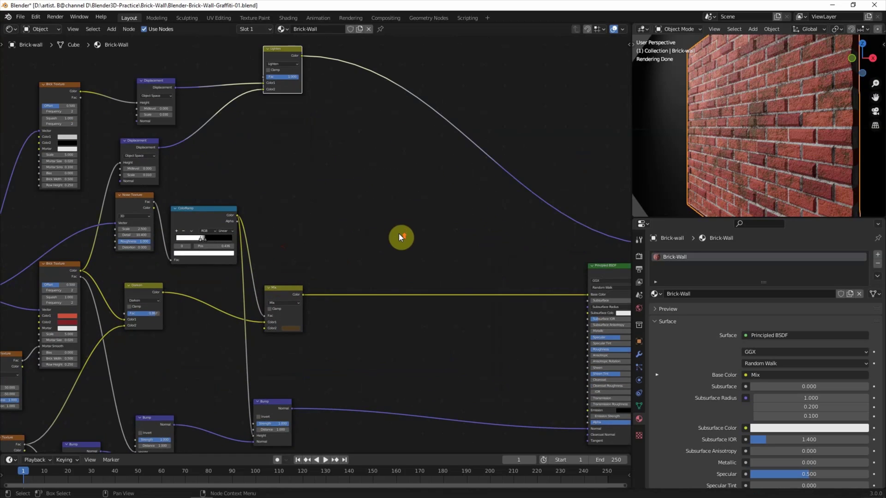
{"action": "middle_click_drag", "start_coordinate": [352, 225], "coordinate": [286, 221]}
{"action": "left_click_drag", "start_coordinate": [588, 207], "coordinate": [594, 117]}
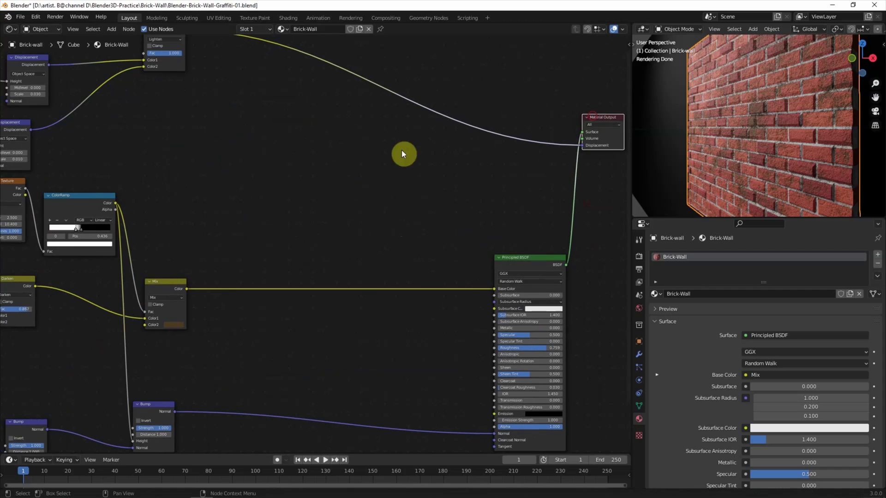
Step: Add an Image Texture node in the open space
{"action": "left_click", "coordinate": [115, 31]}
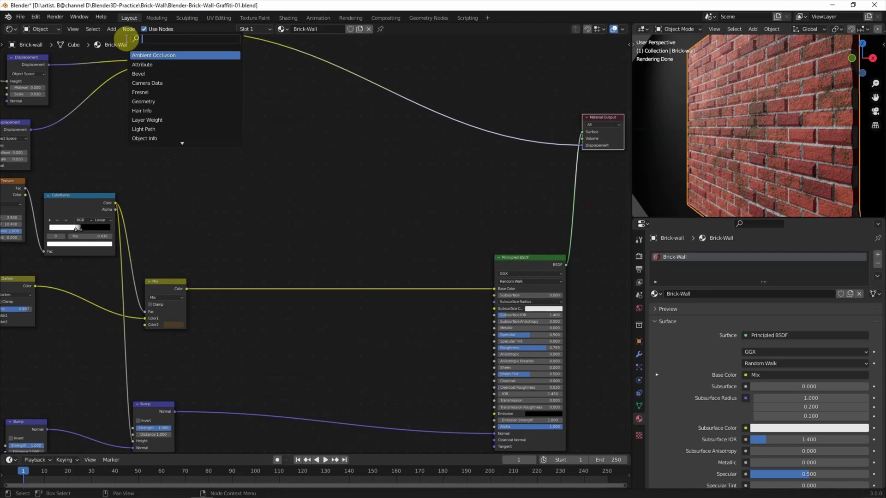
{"action": "type", "text": "i"}
{"action": "left_click", "coordinate": [126, 39]}
{"action": "type", "text": "image"}
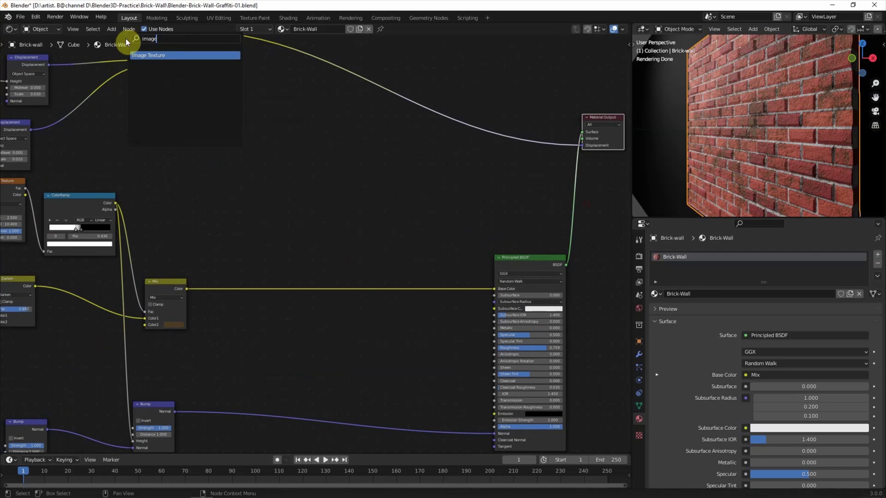
{"action": "key", "text": "Return"}
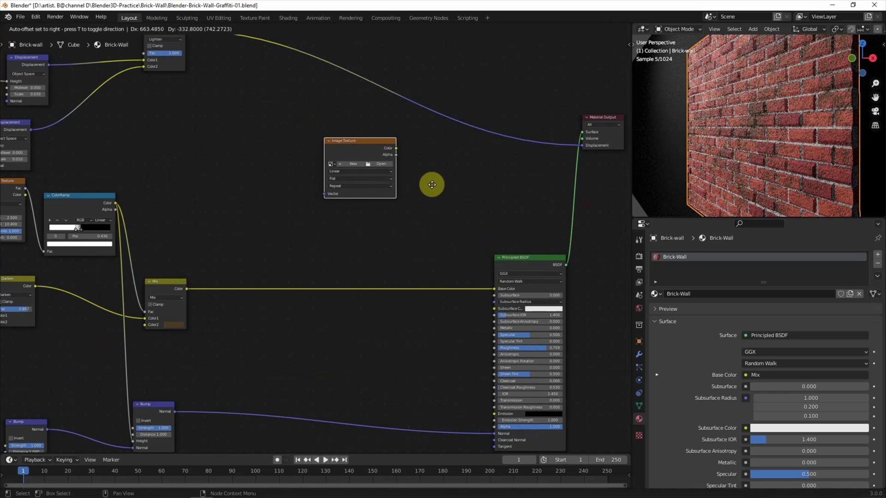
{"action": "left_click", "coordinate": [417, 181]}
Step: Add a Mapping node and a Texture Coordinate node to the left of the image
{"action": "left_click", "coordinate": [116, 29]}
{"action": "type", "text": "mapping"}
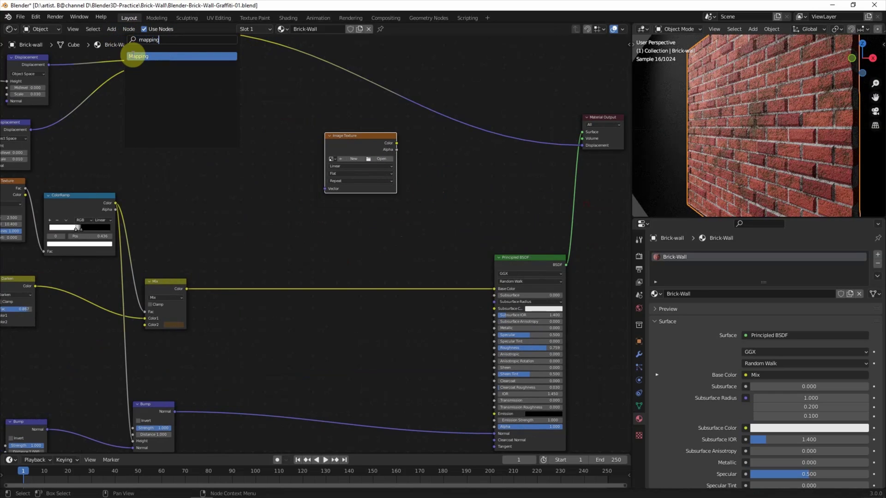
{"action": "left_click", "coordinate": [138, 58]}
{"action": "left_click", "coordinate": [349, 175]}
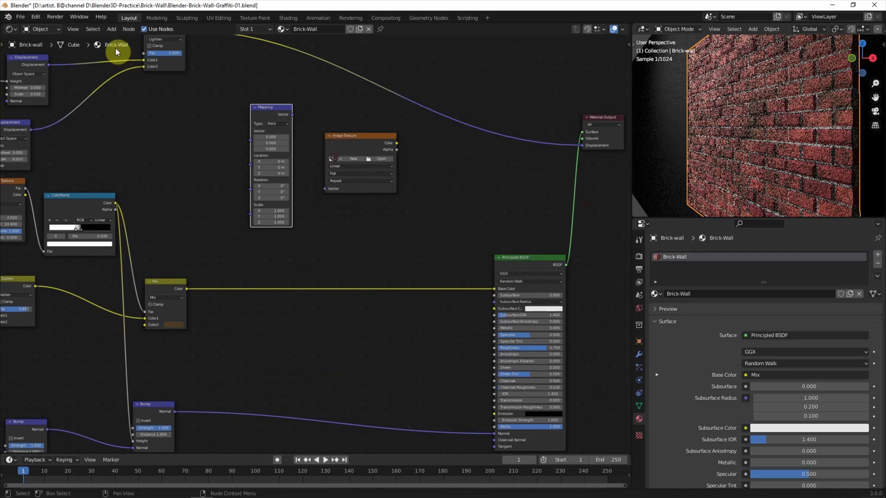
{"action": "left_click", "coordinate": [115, 29]}
{"action": "type", "text": "texture c"}
{"action": "key", "text": "Down"}
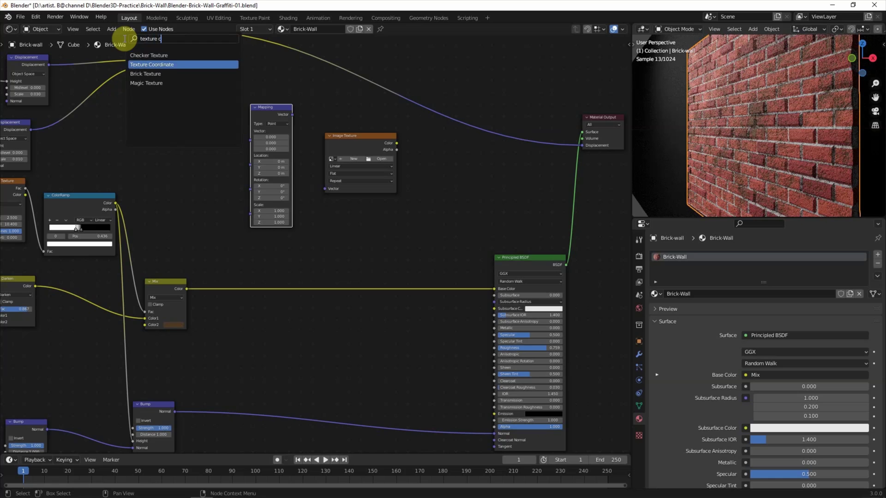
{"action": "key", "text": "Return"}
{"action": "left_click", "coordinate": [197, 139]}
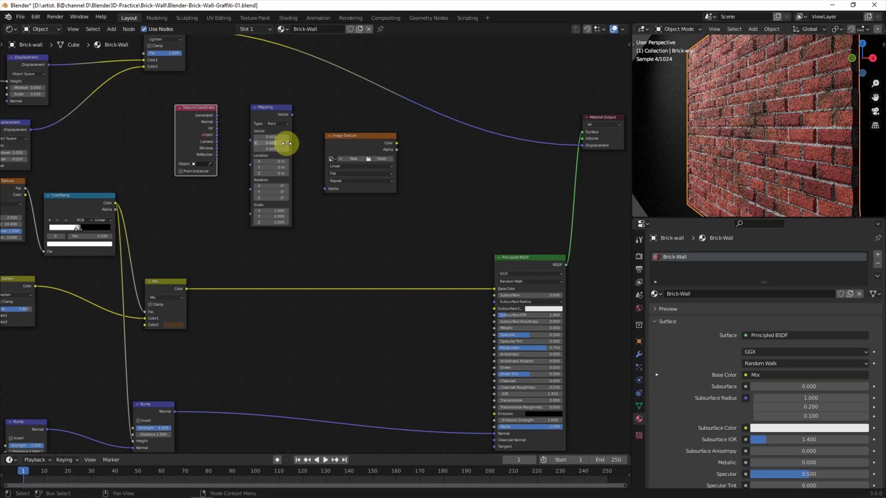
Step: Link Generated into Mapping, and the Mapping Vector into the Image Texture's Vector input
{"action": "scroll", "coordinate": [279, 150], "scroll_direction": "up", "scroll_amount": 2}
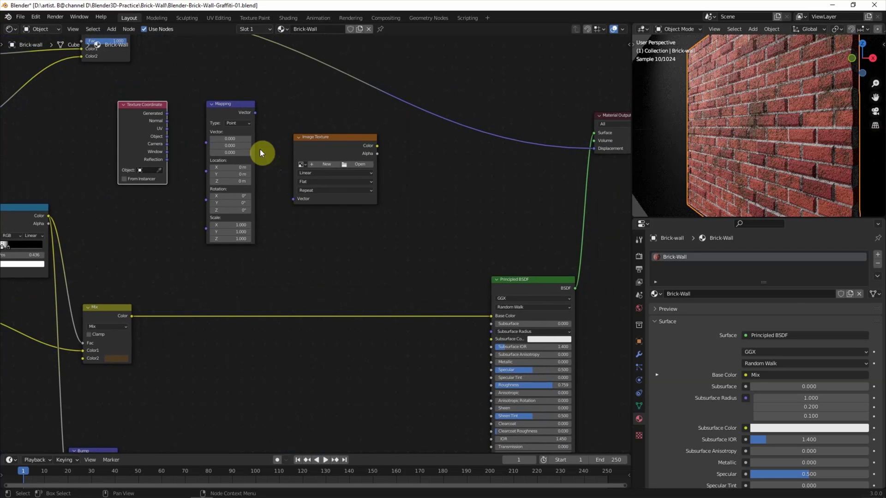
{"action": "left_click_drag", "start_coordinate": [169, 113], "coordinate": [206, 139]}
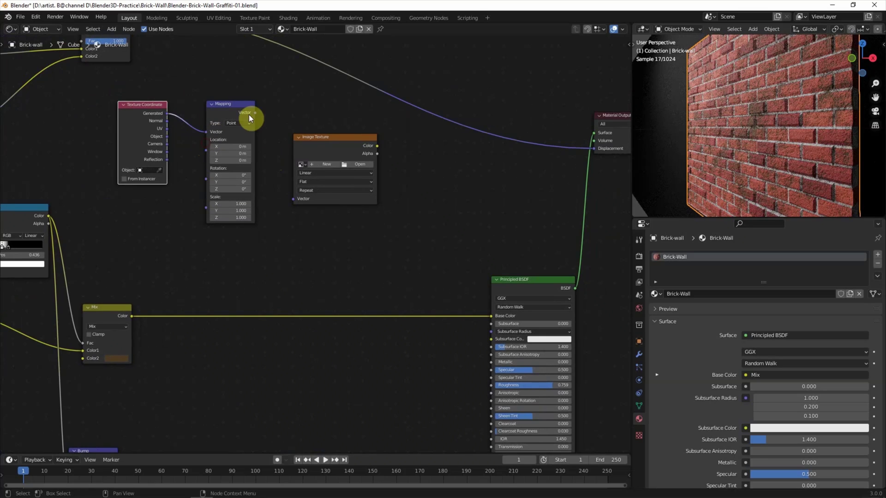
{"action": "left_click_drag", "start_coordinate": [261, 118], "coordinate": [291, 190]}
Step: Load Blender_logo_no_text.png into the Image Texture node
{"action": "left_click", "coordinate": [351, 165]}
{"action": "left_click", "coordinate": [489, 151]}
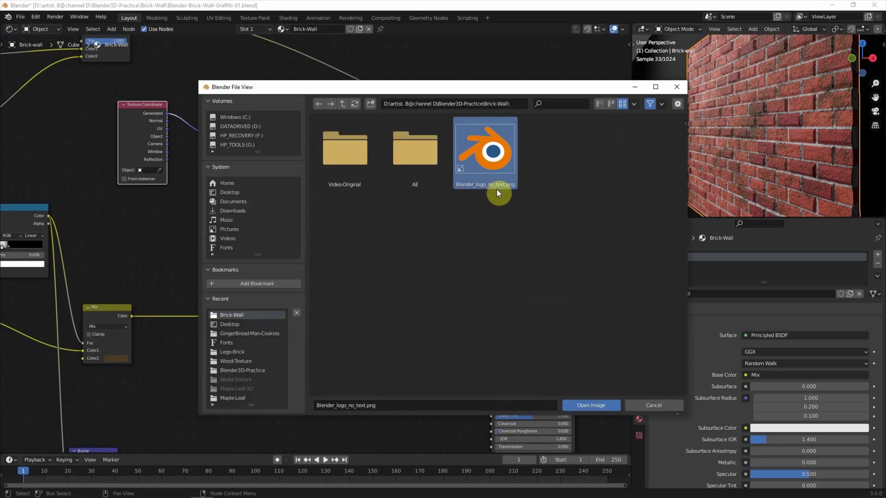
{"action": "left_click", "coordinate": [575, 405]}
{"action": "left_click_drag", "start_coordinate": [377, 146], "coordinate": [397, 162]}
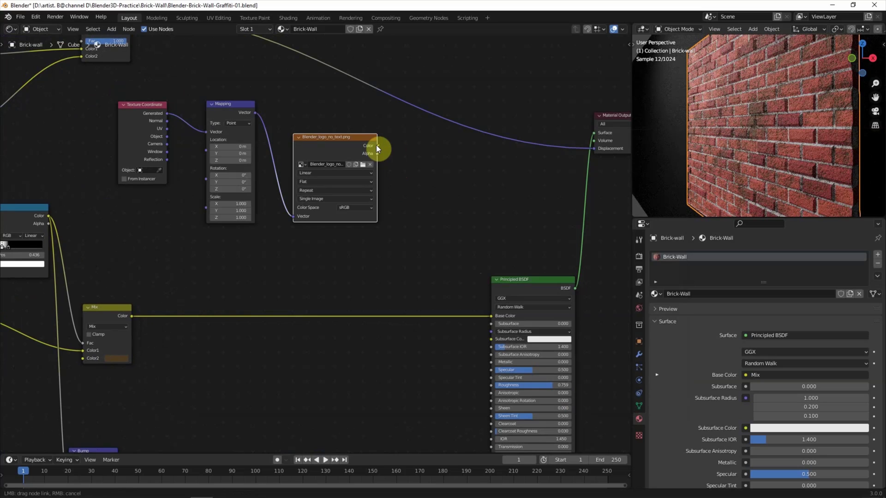
{"action": "left_click", "coordinate": [124, 308]}
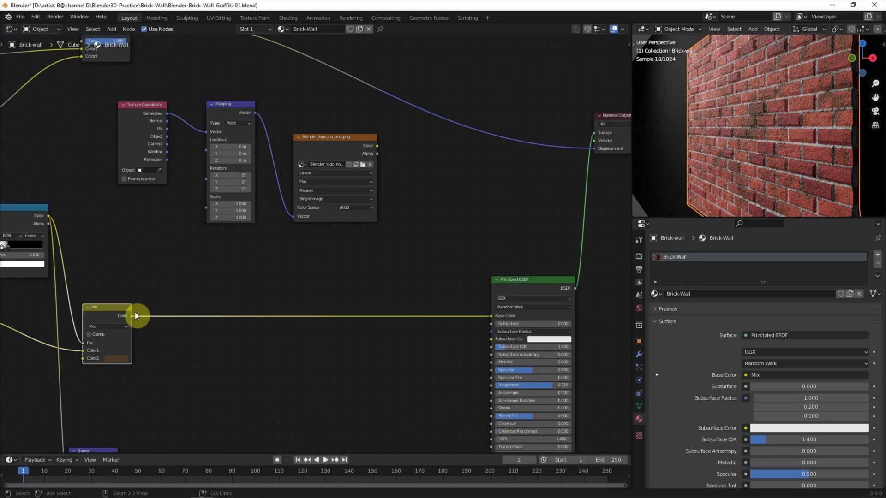
Step: Insert an Add-mode copy of the Mix node before Base Color, with the logo Color in Color2
{"action": "key", "text": "shift+d"}
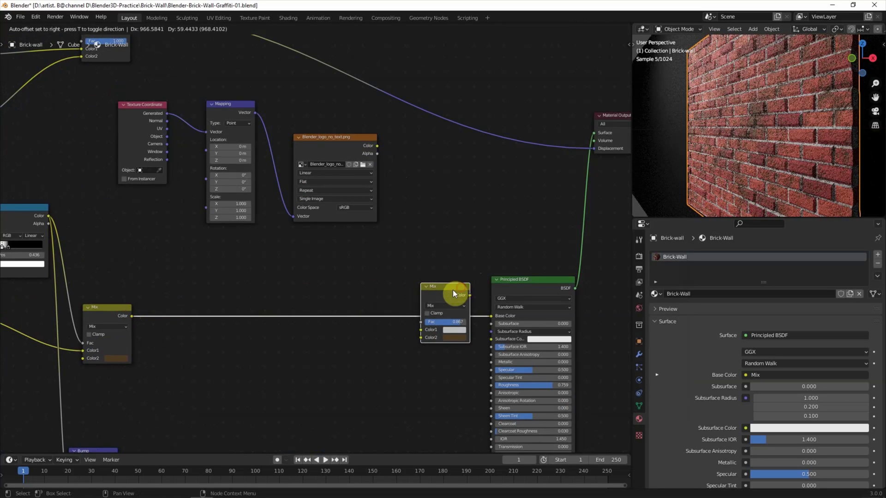
{"action": "left_click", "coordinate": [445, 293]}
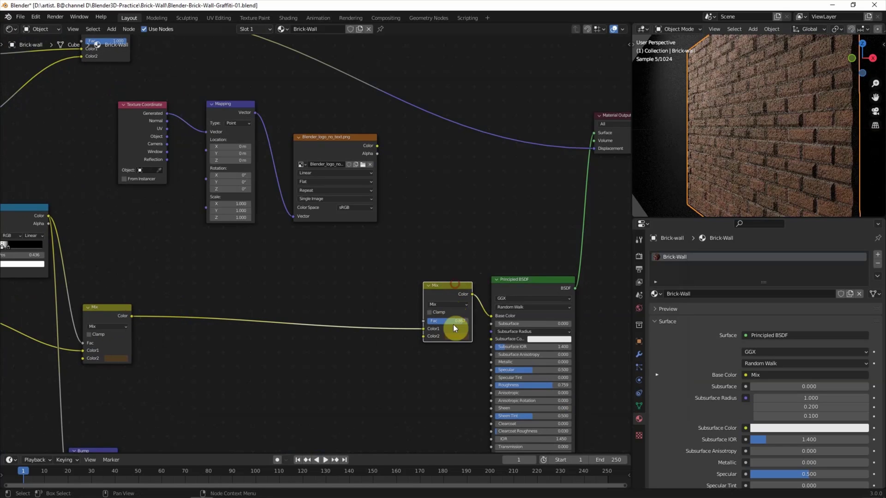
{"action": "left_click", "coordinate": [455, 304]}
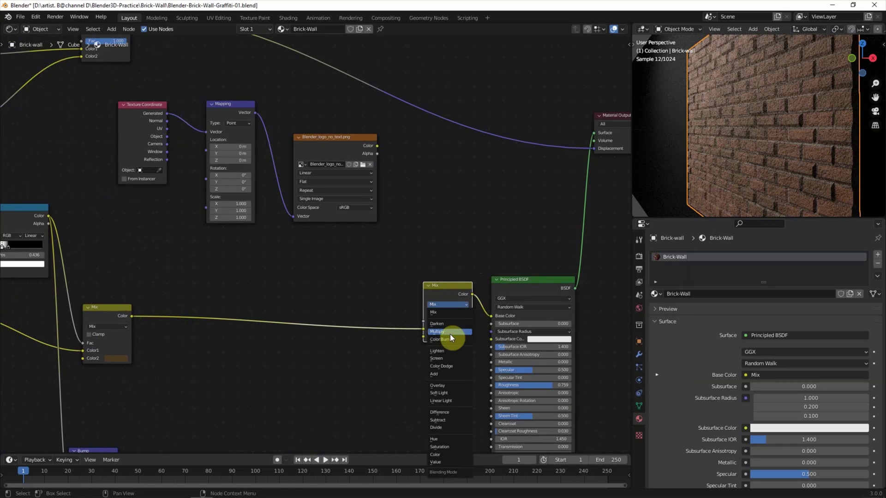
{"action": "left_click", "coordinate": [452, 373]}
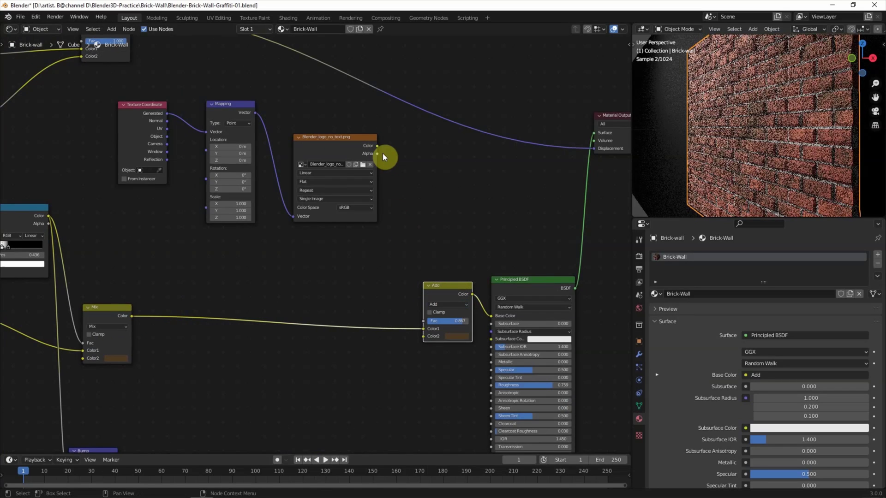
{"action": "left_click_drag", "start_coordinate": [377, 146], "coordinate": [423, 337]}
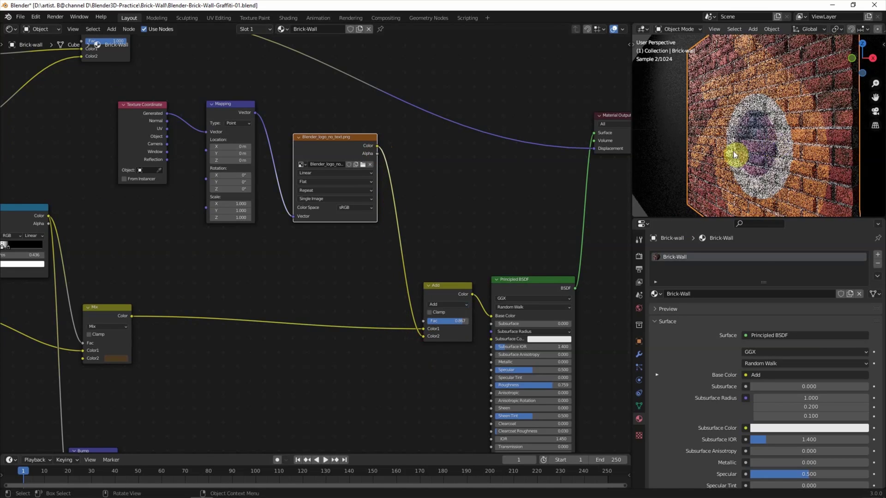
Step: Set the logo Mapping Scale X and Y to 2
{"action": "scroll", "coordinate": [748, 151], "scroll_direction": "up", "scroll_amount": 5}
{"action": "middle_click_drag", "start_coordinate": [749, 150], "coordinate": [759, 153]}
{"action": "scroll", "coordinate": [759, 154], "scroll_direction": "down", "scroll_amount": 3}
{"action": "scroll", "coordinate": [760, 152], "scroll_direction": "down", "scroll_amount": 2}
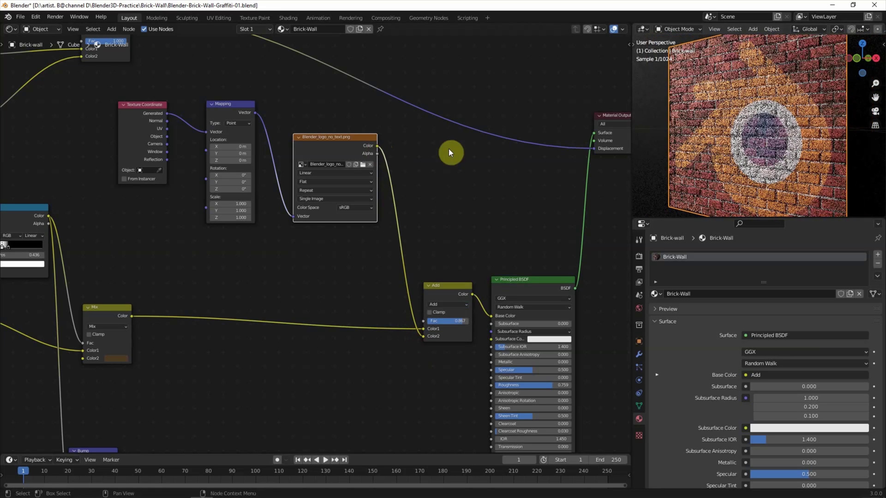
{"action": "double_click", "coordinate": [244, 204]}
{"action": "type", "text": "2"}
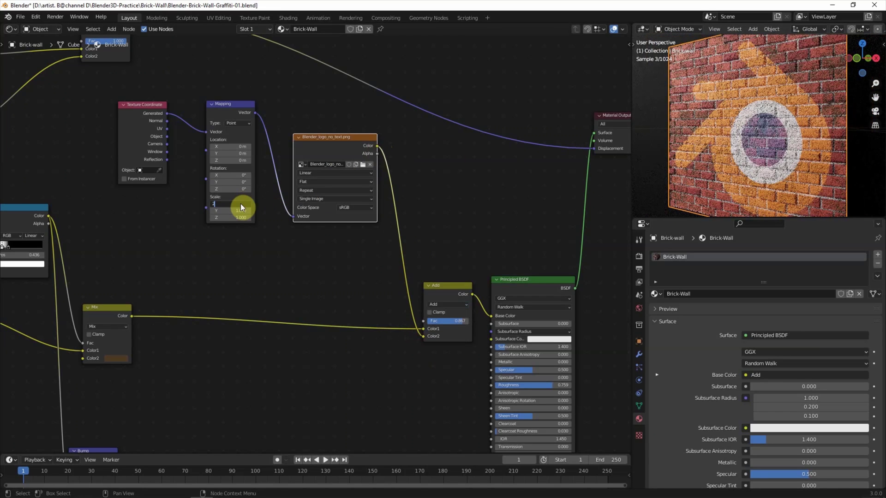
{"action": "key", "text": "Return"}
{"action": "double_click", "coordinate": [238, 210]}
{"action": "type", "text": "2"}
{"action": "key", "text": "Return"}
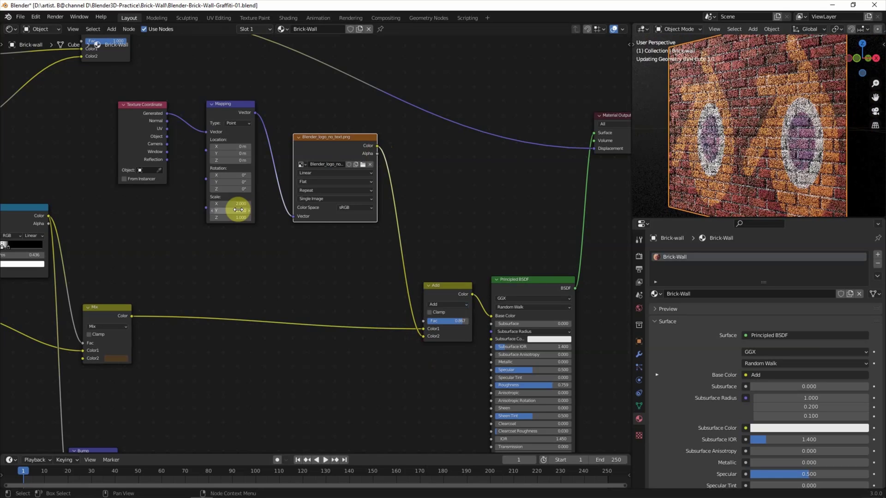
Step: Set the image extension to Extend and Mapping Location X and Y to -0.5 m
{"action": "left_click", "coordinate": [317, 191]}
{"action": "left_click", "coordinate": [314, 205]}
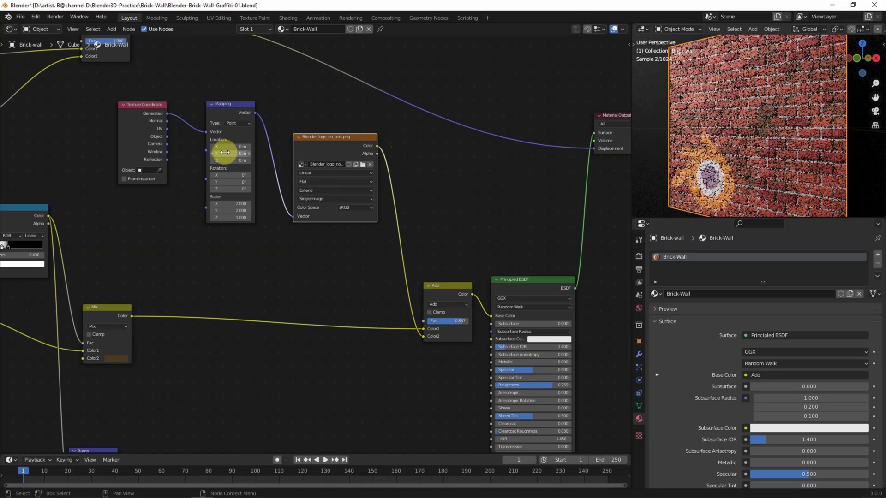
{"action": "left_click", "coordinate": [235, 147]}
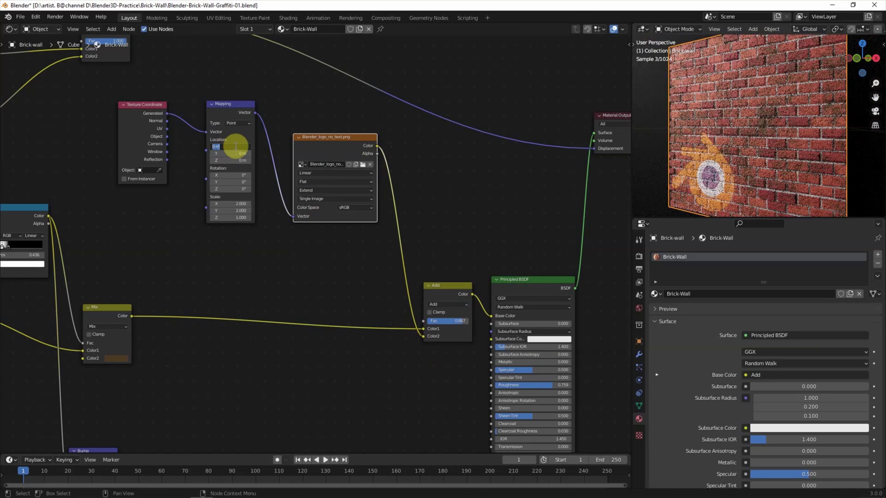
{"action": "type", "text": "-0"}
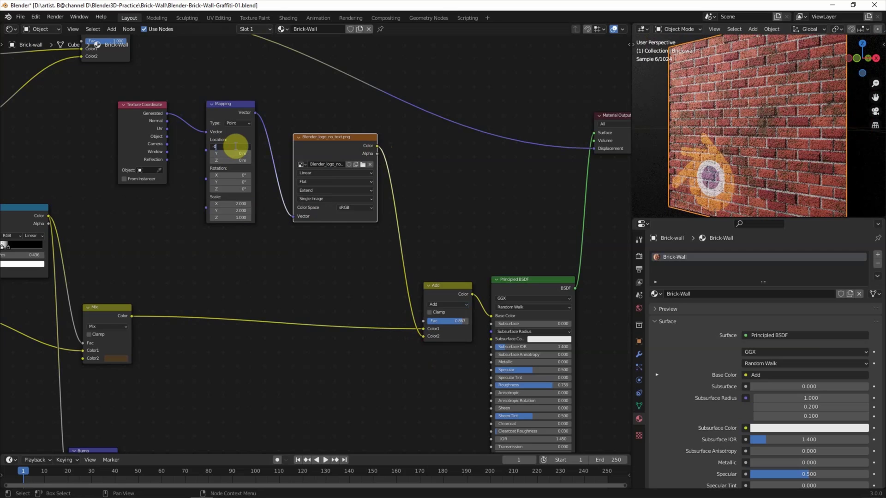
{"action": "key", "text": "Return"}
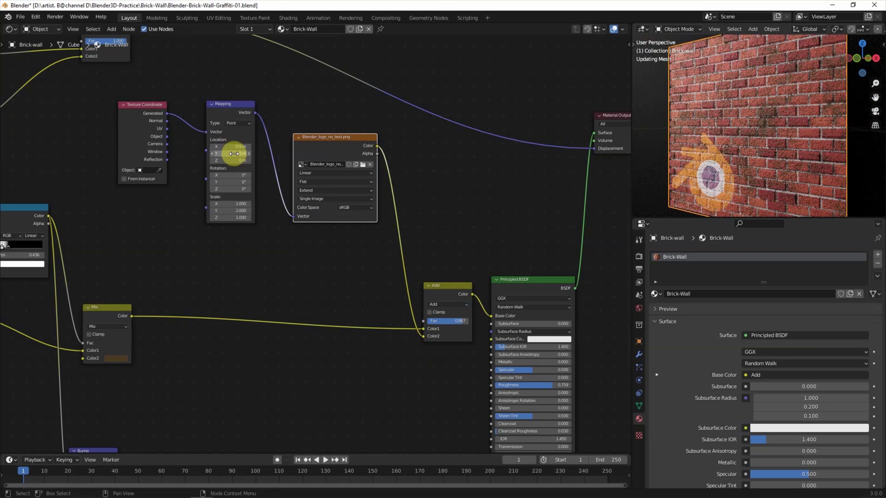
{"action": "left_click", "coordinate": [235, 154]}
{"action": "type", "text": "-0.5"}
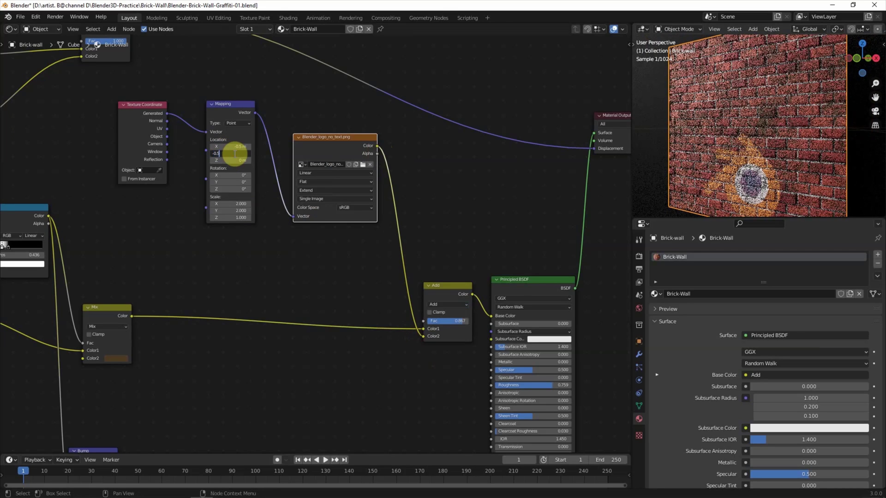
{"action": "key", "text": "Return"}
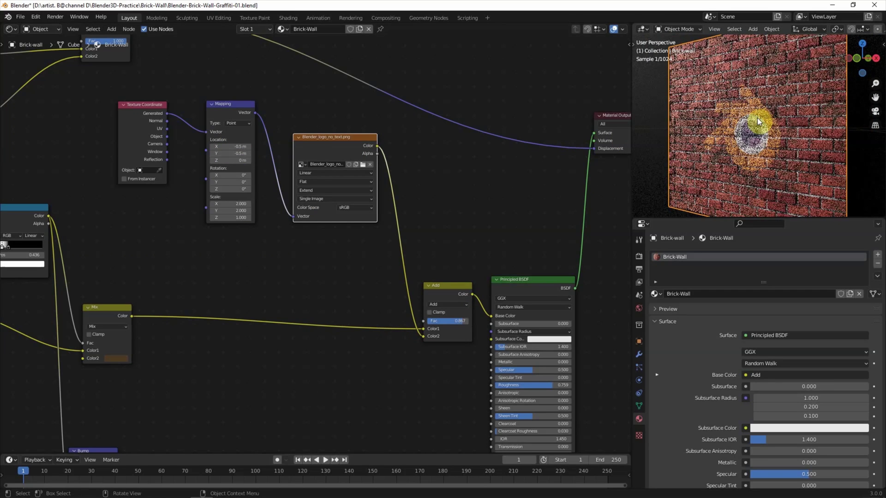
Step: Orbit the render preview to inspect the logo on the wall
{"action": "scroll", "coordinate": [757, 118], "scroll_direction": "up", "scroll_amount": 2}
{"action": "scroll", "coordinate": [751, 146], "scroll_direction": "up", "scroll_amount": 2}
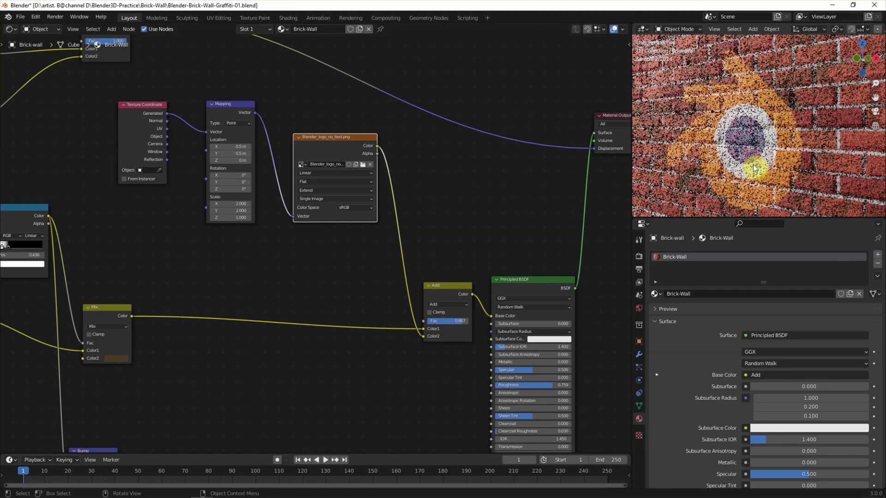
{"action": "middle_click_drag", "start_coordinate": [753, 165], "coordinate": [749, 87]}
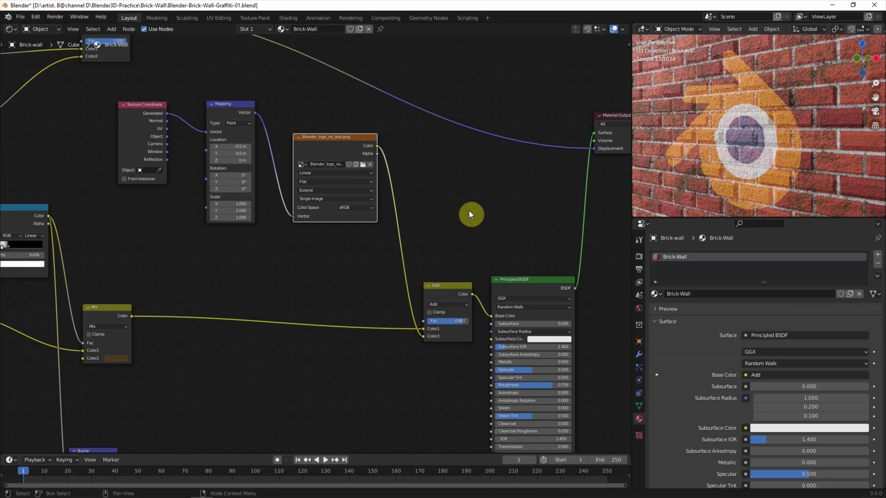
{"action": "scroll", "coordinate": [468, 209], "scroll_direction": "down", "scroll_amount": 1}
{"action": "scroll", "coordinate": [469, 209], "scroll_direction": "down", "scroll_amount": 1}
Step: Move Texture Coordinate left and shift the Mapping-through-Output nodes right to open a gap
{"action": "left_click_drag", "start_coordinate": [199, 146], "coordinate": [140, 146]}
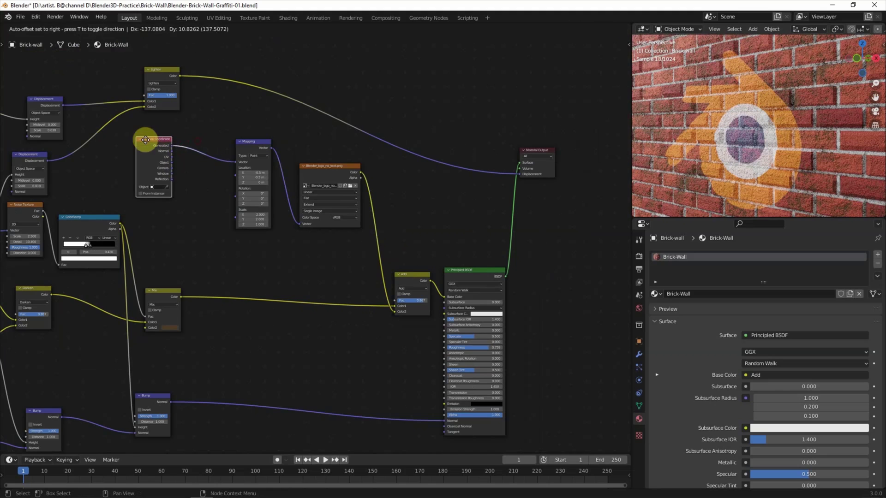
{"action": "left_click_drag", "start_coordinate": [211, 143], "coordinate": [346, 172]}
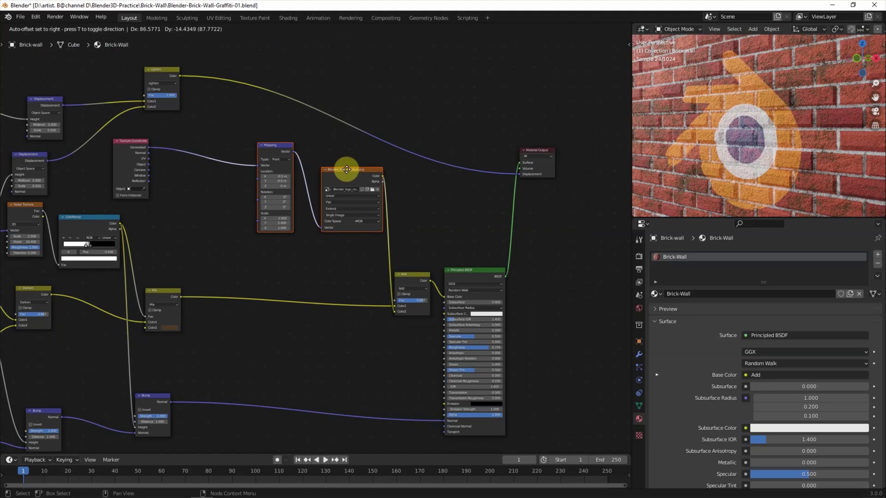
{"action": "left_click_drag", "start_coordinate": [564, 90], "coordinate": [275, 279]}
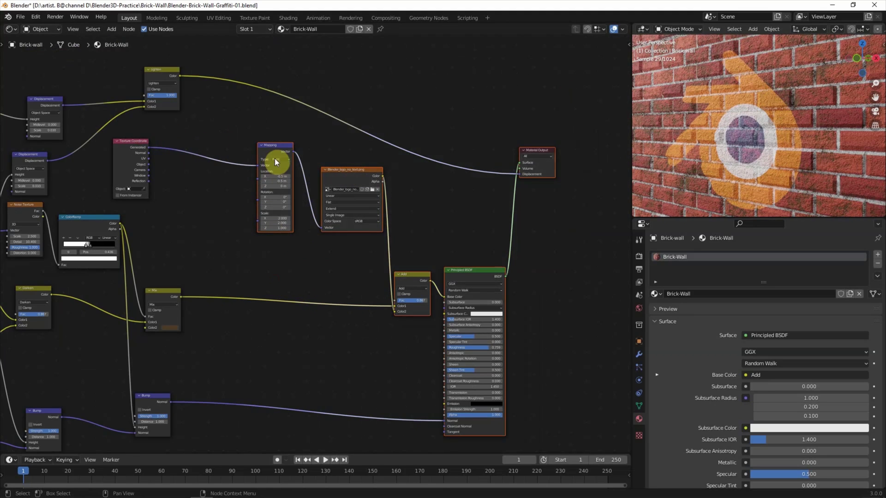
{"action": "left_click_drag", "start_coordinate": [279, 145], "coordinate": [327, 145]}
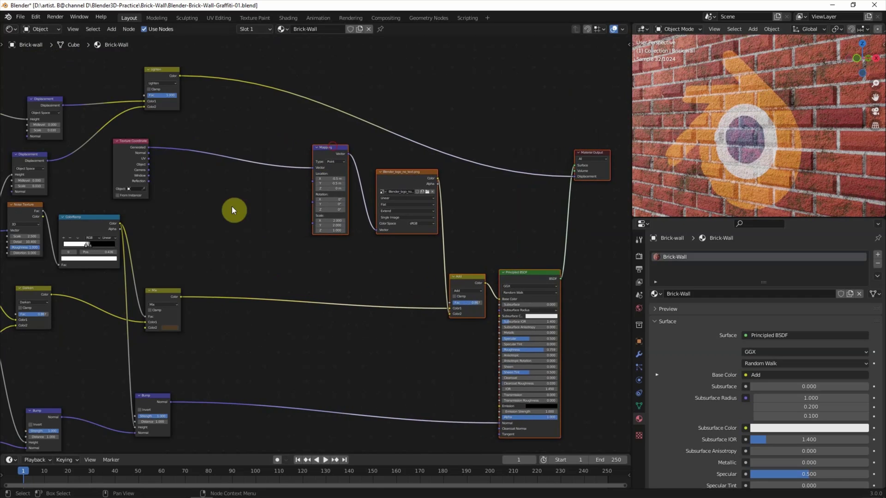
{"action": "scroll", "coordinate": [210, 193], "scroll_direction": "up", "scroll_amount": 1}
{"action": "scroll", "coordinate": [187, 203], "scroll_direction": "up", "scroll_amount": 1}
{"action": "scroll", "coordinate": [203, 217], "scroll_direction": "up", "scroll_amount": 1}
{"action": "middle_click_drag", "start_coordinate": [203, 216], "coordinate": [218, 214]}
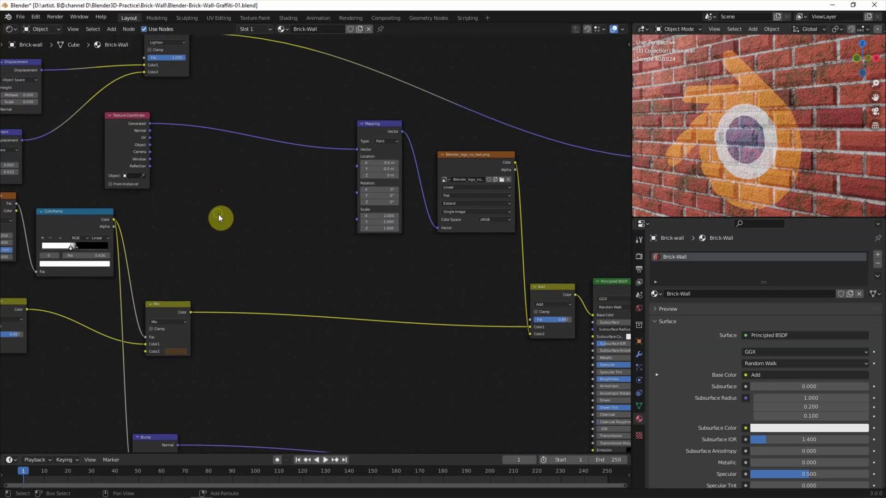
{"action": "left_click", "coordinate": [112, 29]}
{"action": "left_click", "coordinate": [129, 40]}
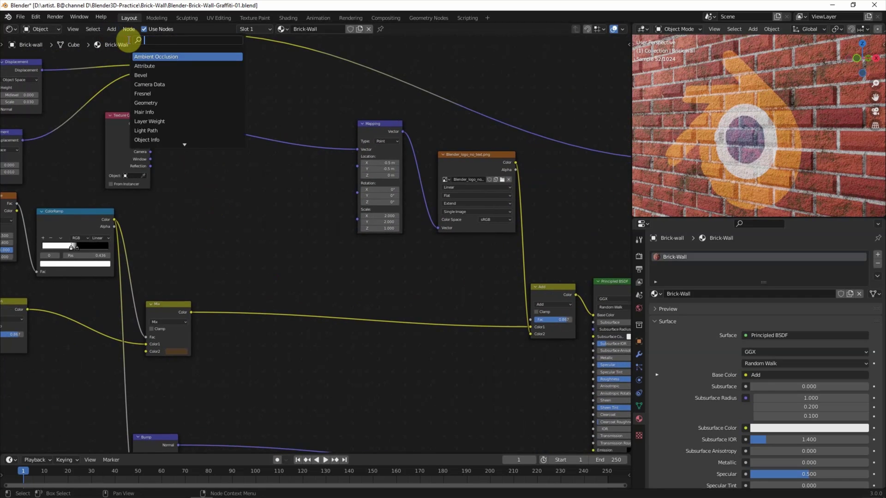
Step: Add a Noise Texture, a second Mapping node and a Math node in the gap
{"action": "type", "text": "noise"}
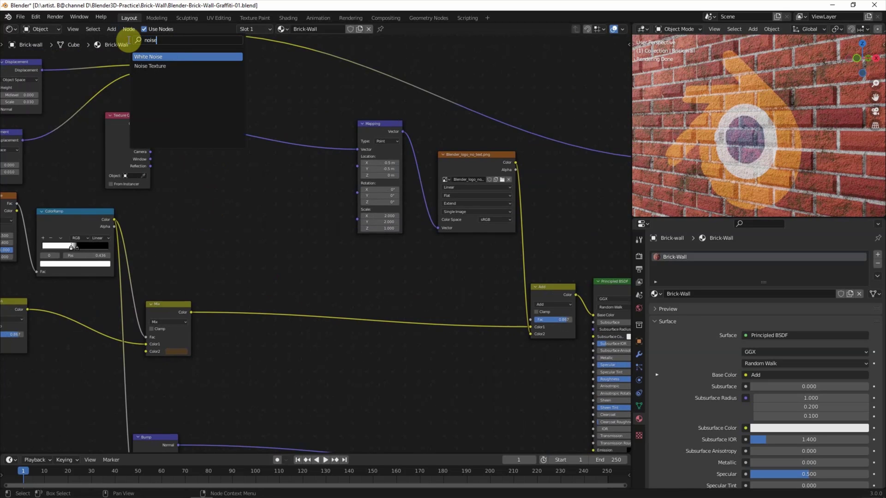
{"action": "key", "text": "Down"}
{"action": "key", "text": "Return"}
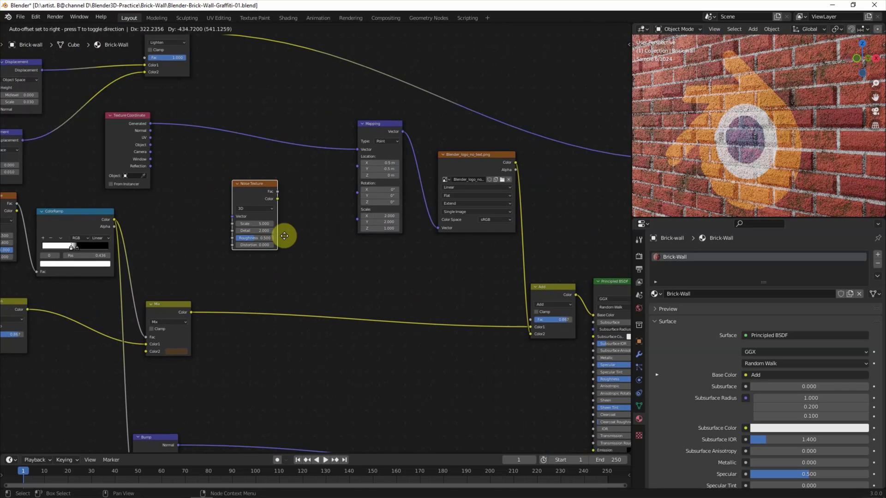
{"action": "left_click", "coordinate": [283, 234]}
{"action": "left_click", "coordinate": [111, 29]}
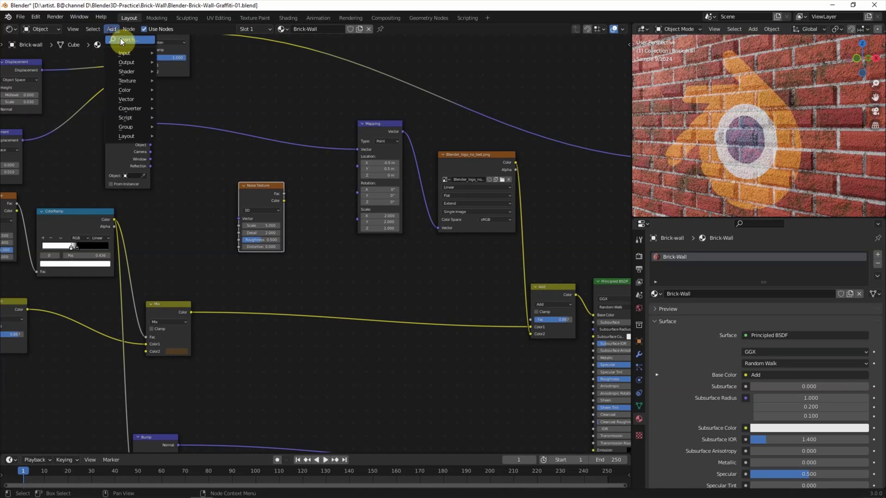
{"action": "type", "text": "mapp"}
{"action": "key", "text": "Return"}
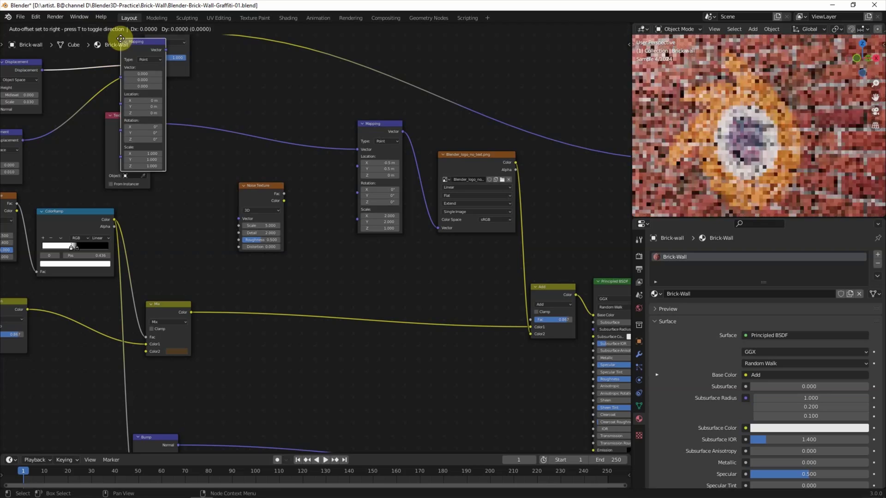
{"action": "left_click", "coordinate": [194, 194]}
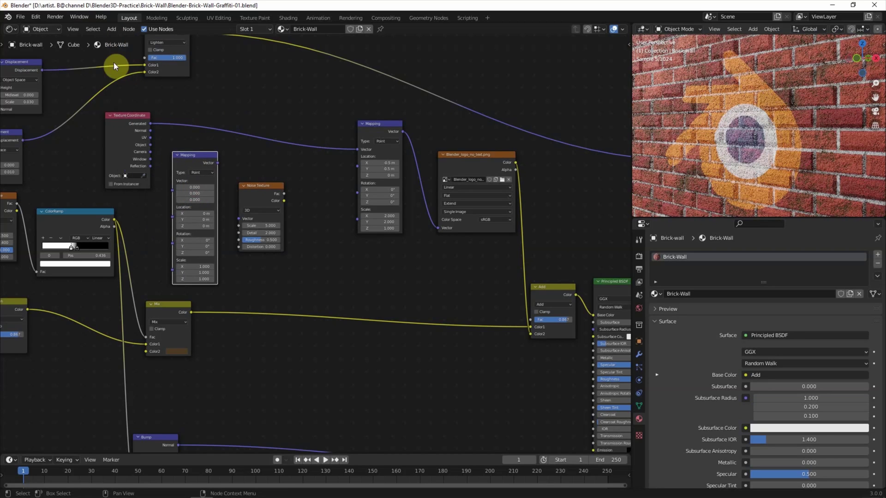
{"action": "left_click", "coordinate": [112, 30]}
{"action": "type", "text": "m"}
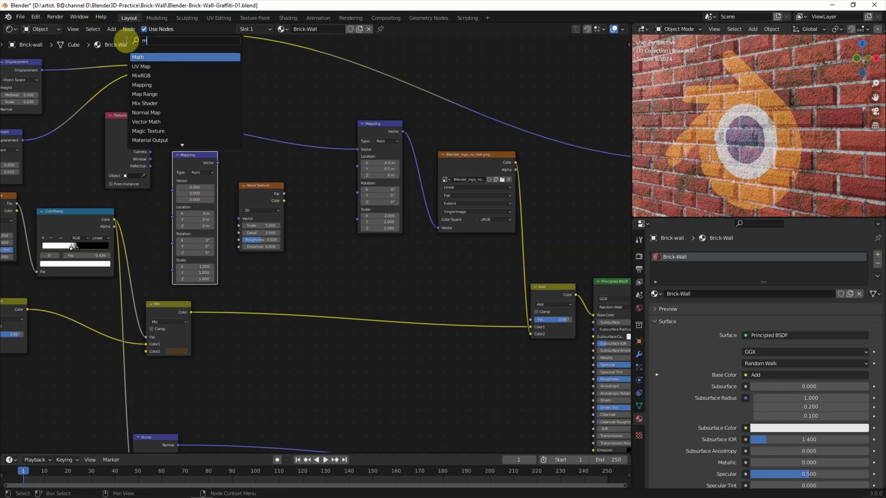
{"action": "type", "text": "ath"}
{"action": "key", "text": "Return"}
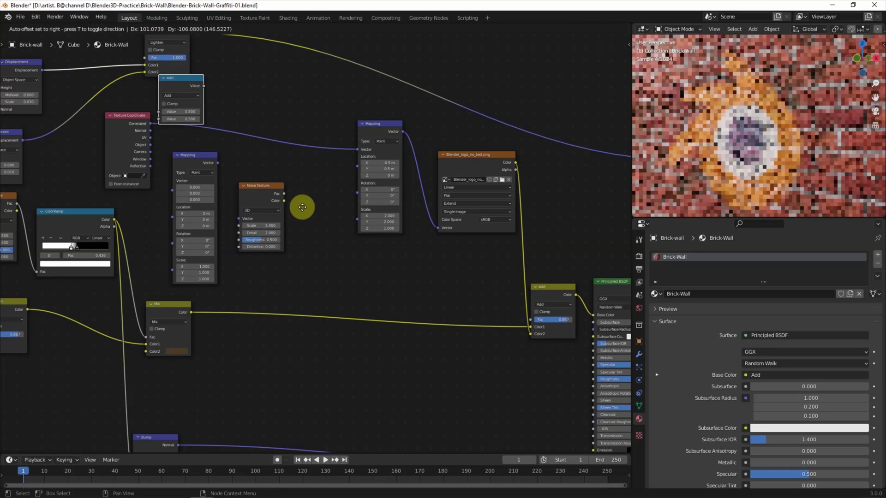
{"action": "left_click", "coordinate": [376, 238]}
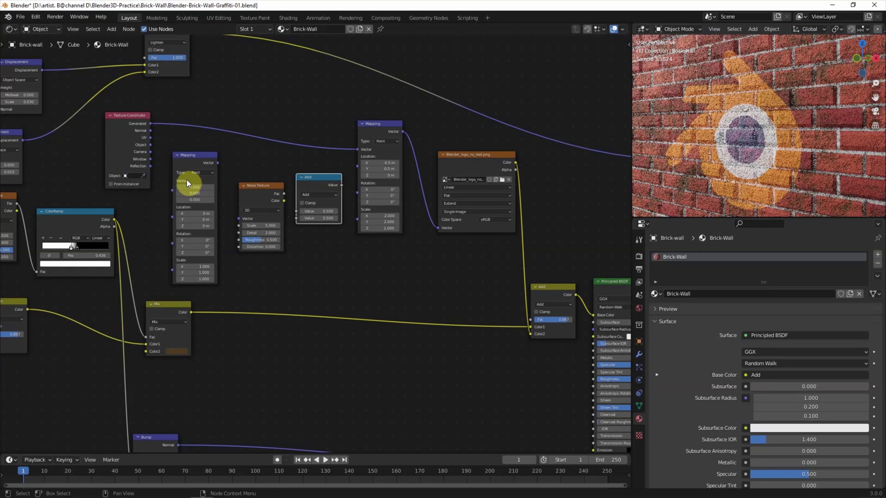
Step: Chain Generated→Mapping→Noise→Multiply Math node, feeding the result into the logo Mapping's Location
{"action": "left_click_drag", "start_coordinate": [151, 124], "coordinate": [171, 185]}
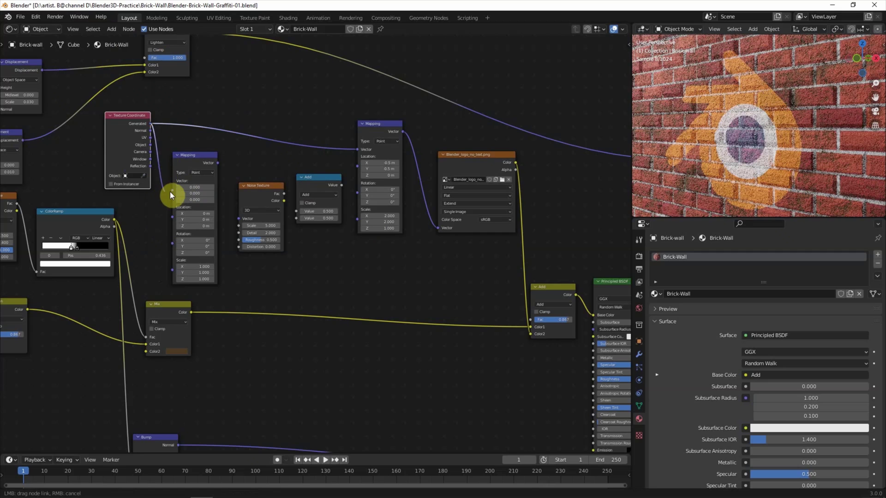
{"action": "left_click_drag", "start_coordinate": [217, 163], "coordinate": [239, 219]}
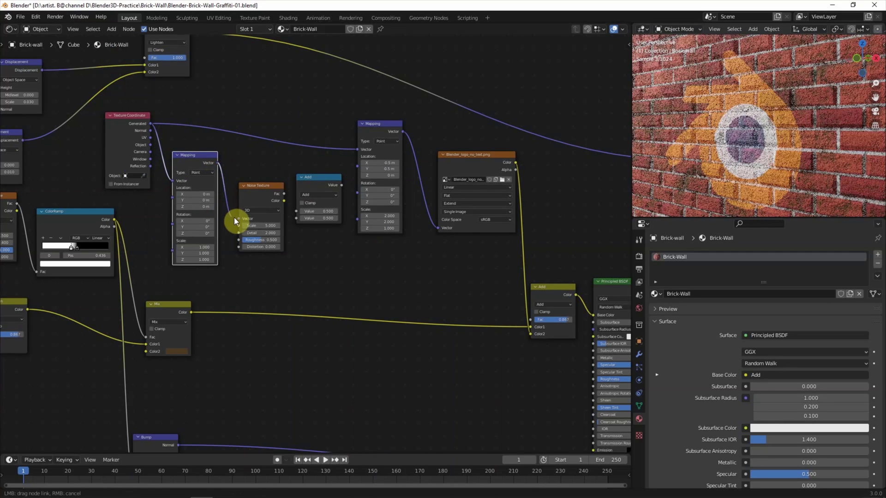
{"action": "left_click", "coordinate": [283, 192]}
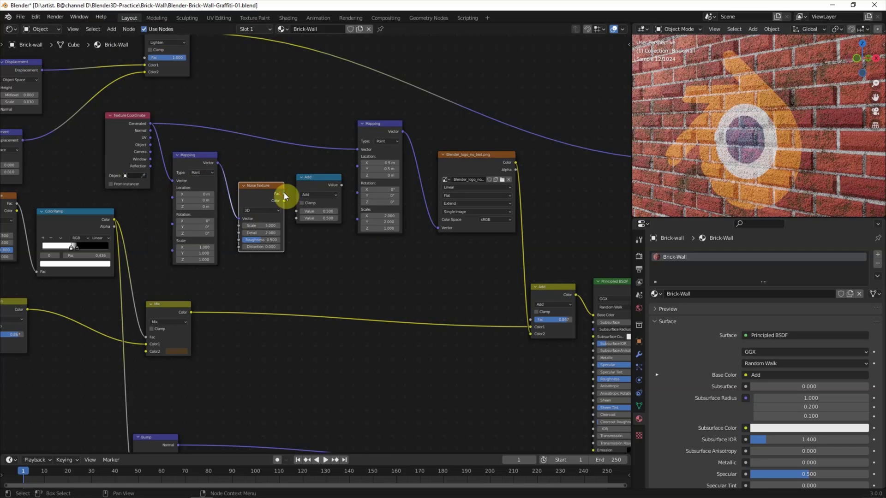
{"action": "left_click_drag", "start_coordinate": [289, 195], "coordinate": [295, 212]}
{"action": "left_click", "coordinate": [322, 198]}
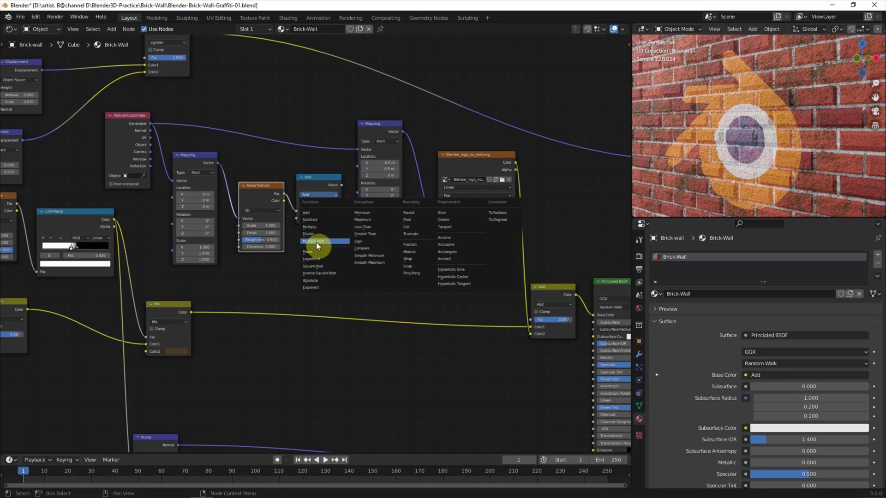
{"action": "left_click", "coordinate": [313, 227]}
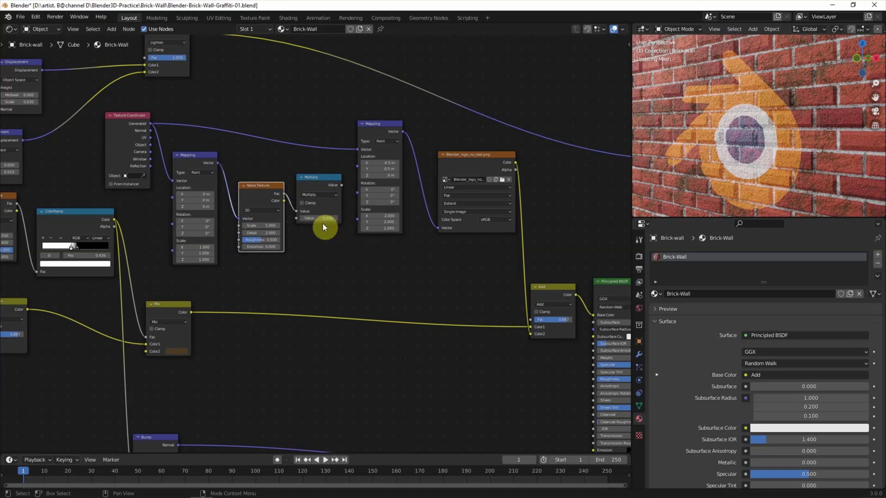
{"action": "left_click", "coordinate": [342, 184]}
{"action": "mouse_move", "coordinate": [342, 184]}
{"action": "left_mouse_down"}
{"action": "mouse_move", "coordinate": [352, 168]}
{"action": "mouse_move", "coordinate": [355, 175]}
{"action": "left_mouse_up"}
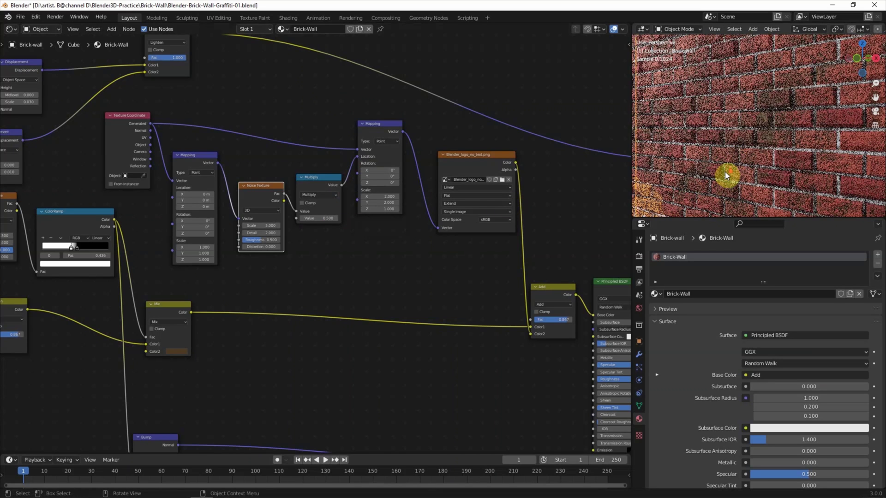
Step: Set the Multiply node's value to -1.5
{"action": "scroll", "coordinate": [725, 171], "scroll_direction": "down", "scroll_amount": 4}
{"action": "left_click", "coordinate": [321, 217]}
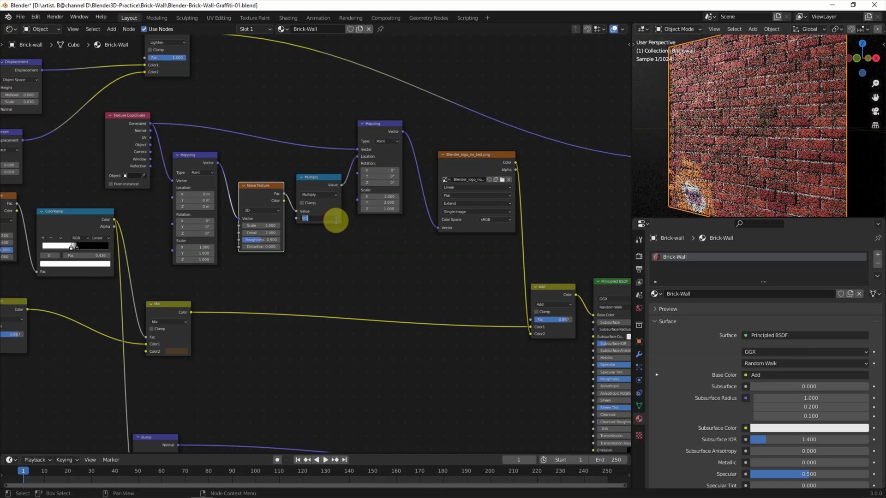
{"action": "key", "text": "BackSpace"}
{"action": "type", "text": "1"}
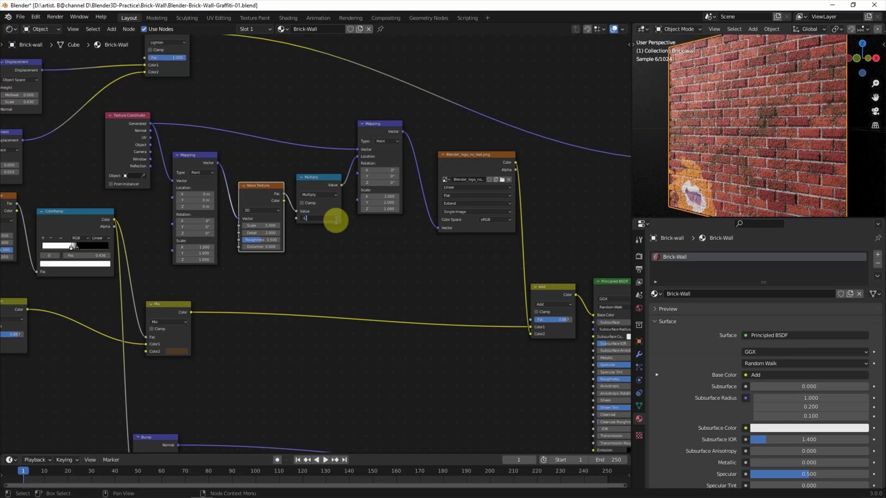
{"action": "key", "text": "Return"}
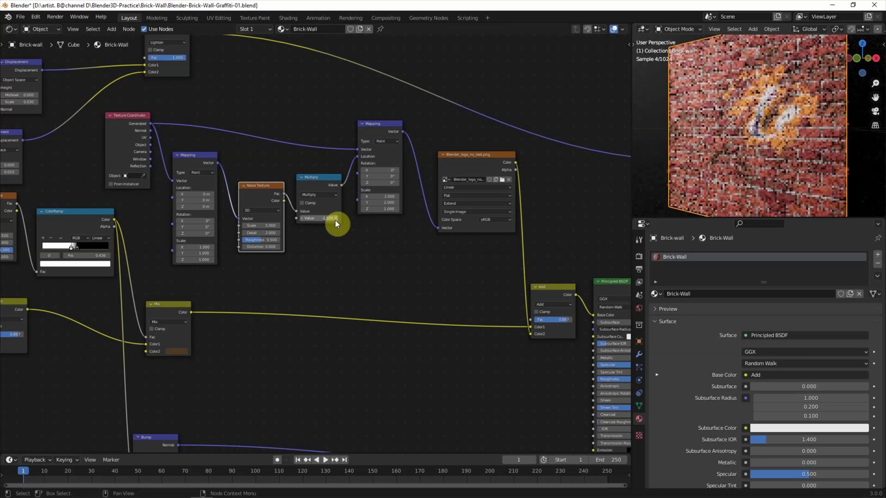
Step: Check the Noise Texture Scale, leaving it at 5 for now
{"action": "scroll", "coordinate": [803, 87], "scroll_direction": "up", "scroll_amount": 1}
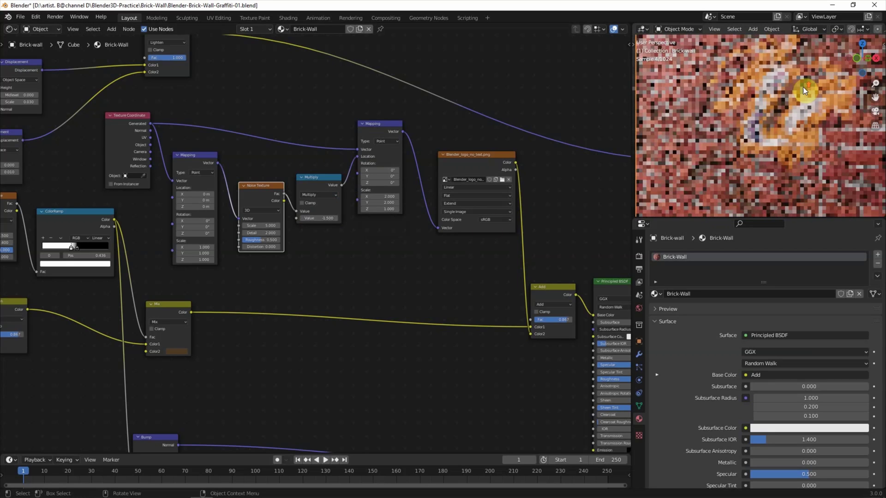
{"action": "scroll", "coordinate": [798, 110], "scroll_direction": "up", "scroll_amount": 1}
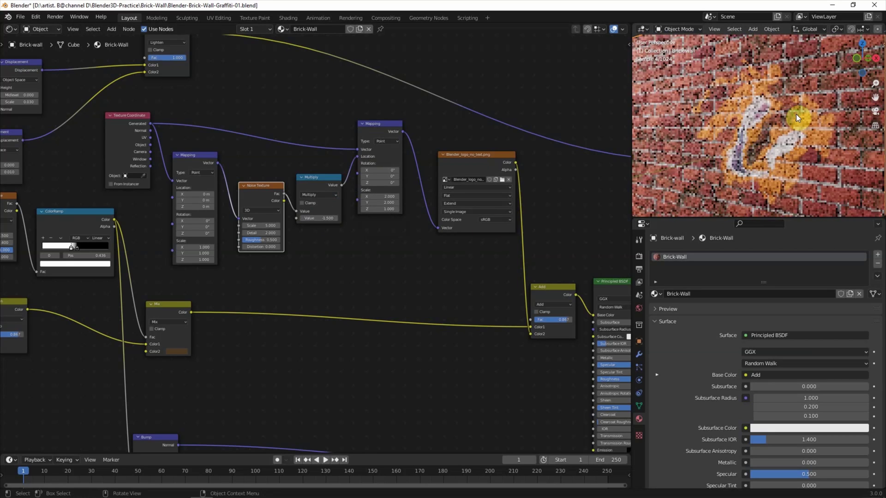
{"action": "scroll", "coordinate": [796, 114], "scroll_direction": "up", "scroll_amount": 1}
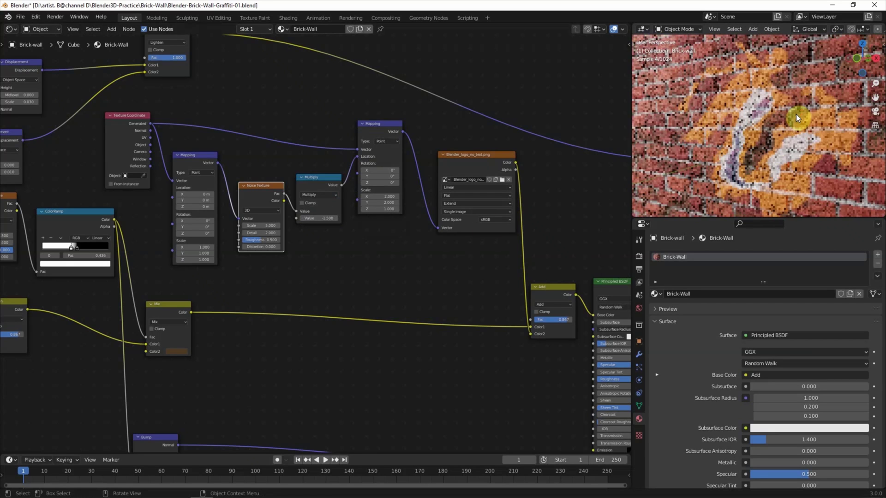
{"action": "left_click", "coordinate": [260, 226]}
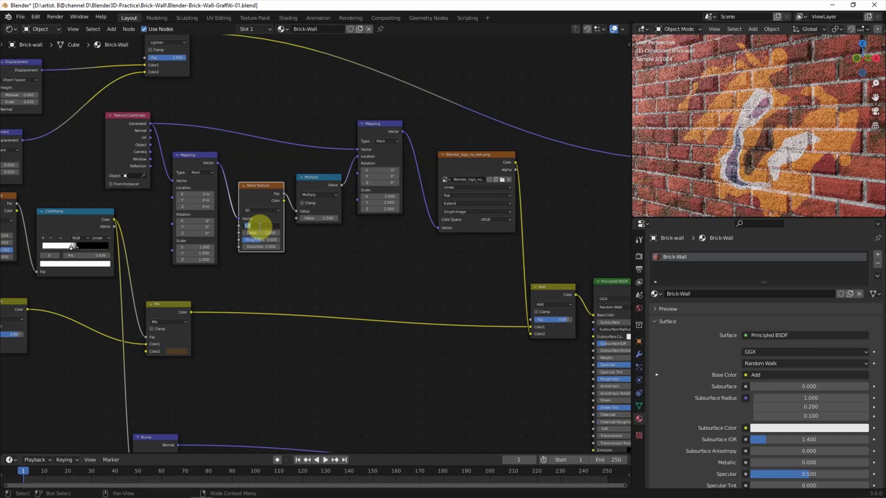
{"action": "key", "text": "Return"}
{"action": "scroll", "coordinate": [259, 223], "scroll_direction": "up", "scroll_amount": 1}
{"action": "scroll", "coordinate": [254, 221], "scroll_direction": "up", "scroll_amount": 1}
{"action": "left_click", "coordinate": [253, 220]}
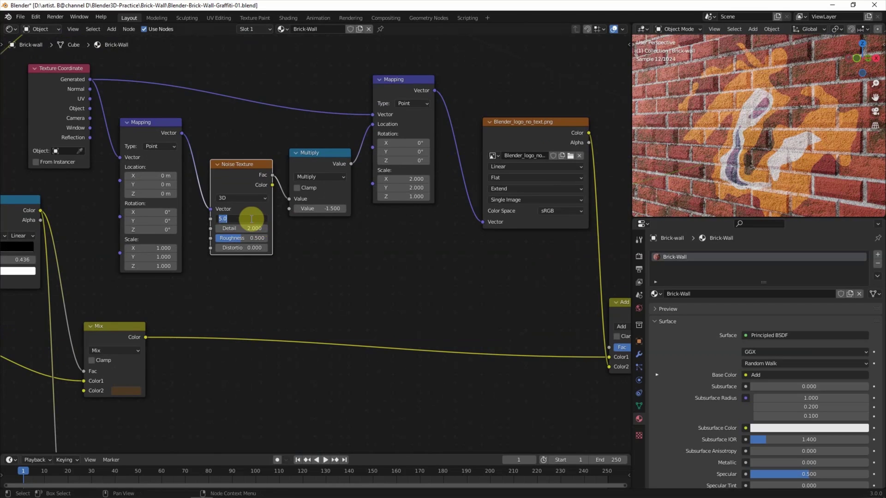
Step: Give the Noise Texture Scale 0.1, Detail 15 and Roughness 0.9
{"action": "type", "text": "0.1"}
{"action": "key", "text": "Return"}
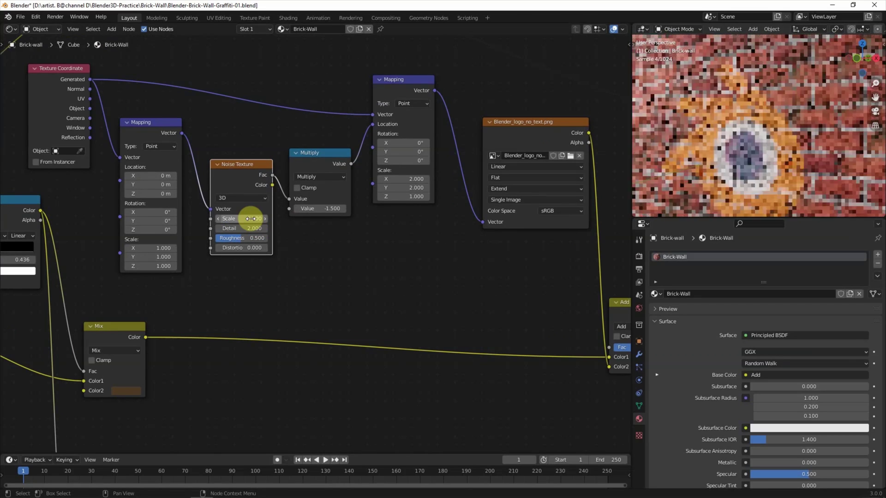
{"action": "left_click", "coordinate": [249, 229]}
{"action": "type", "text": "5"}
{"action": "key", "text": "Return"}
{"action": "left_click", "coordinate": [266, 237]}
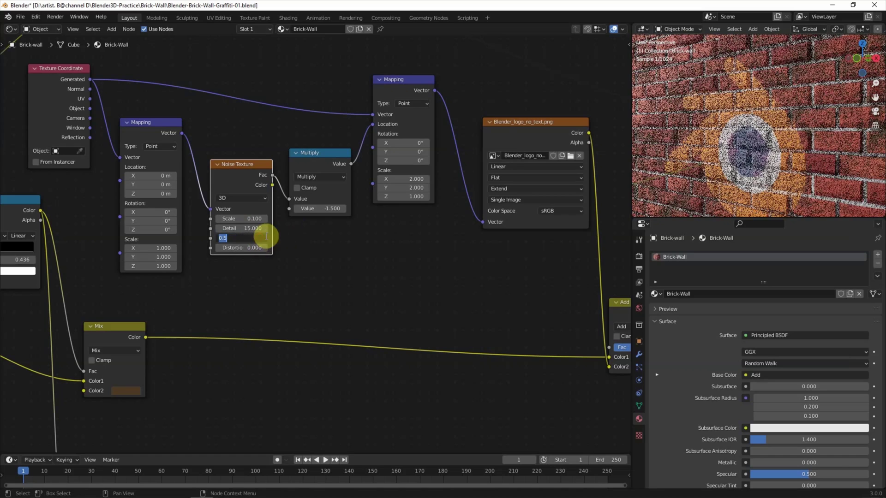
{"action": "type", "text": "0.9"}
{"action": "key", "text": "Return"}
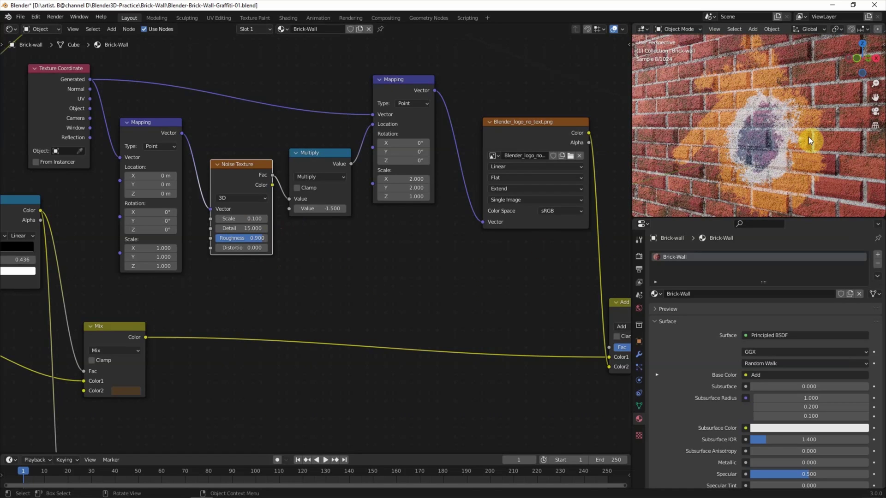
Step: Set the noise Mapping's Scale X, Y and Z to 0.1
{"action": "left_click", "coordinate": [150, 248]}
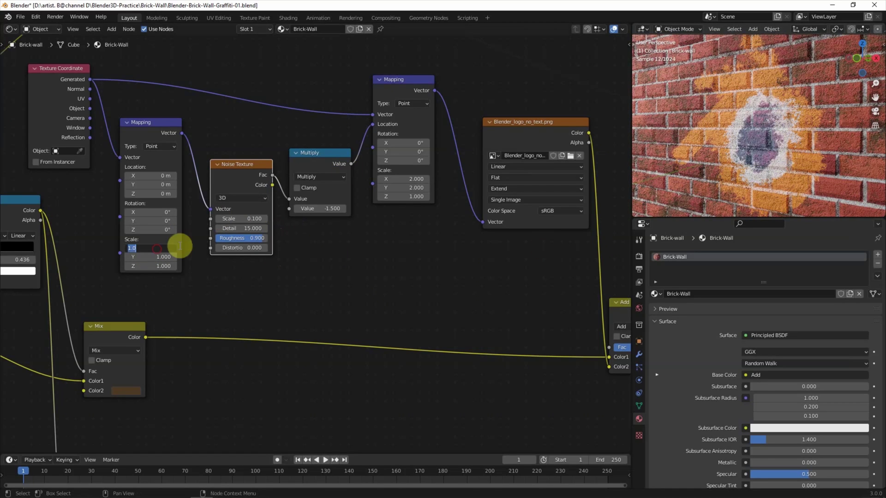
{"action": "type", "text": "0.1"}
{"action": "key", "text": "Return"}
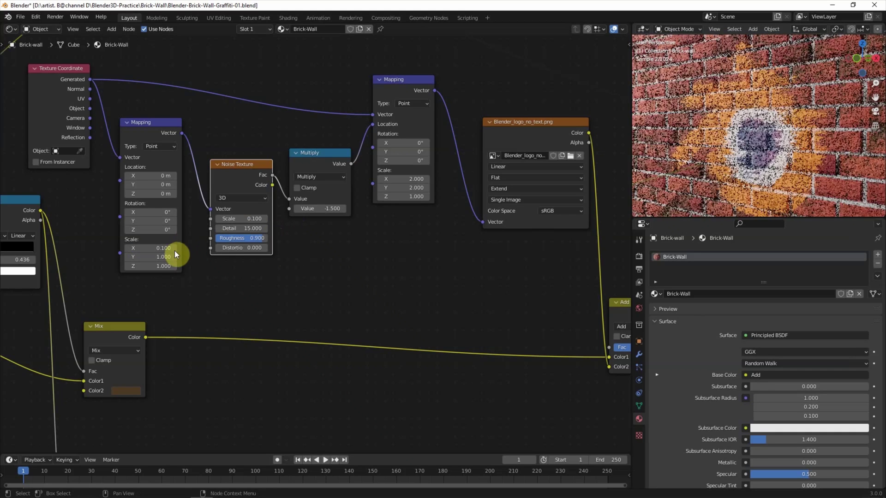
{"action": "left_click", "coordinate": [161, 257]}
{"action": "type", "text": "0."}
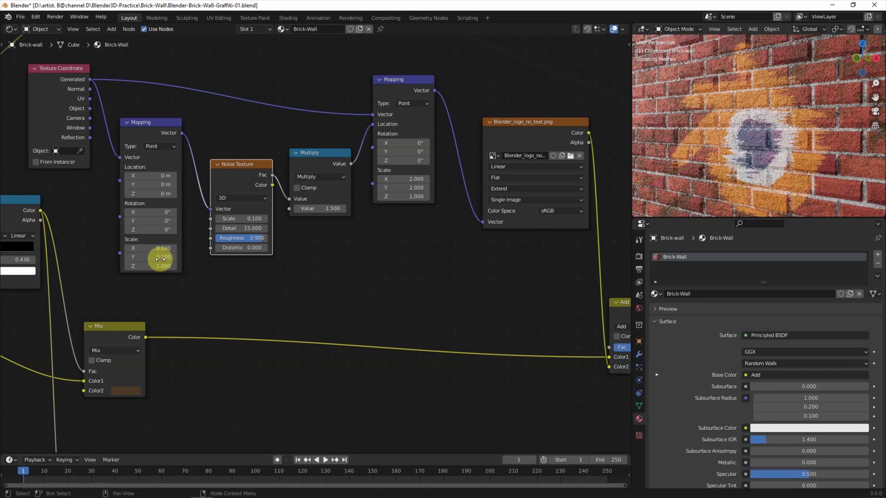
{"action": "key", "text": "Return"}
{"action": "left_click", "coordinate": [162, 266]}
{"action": "type", "text": "0.1"}
{"action": "key", "text": "Return"}
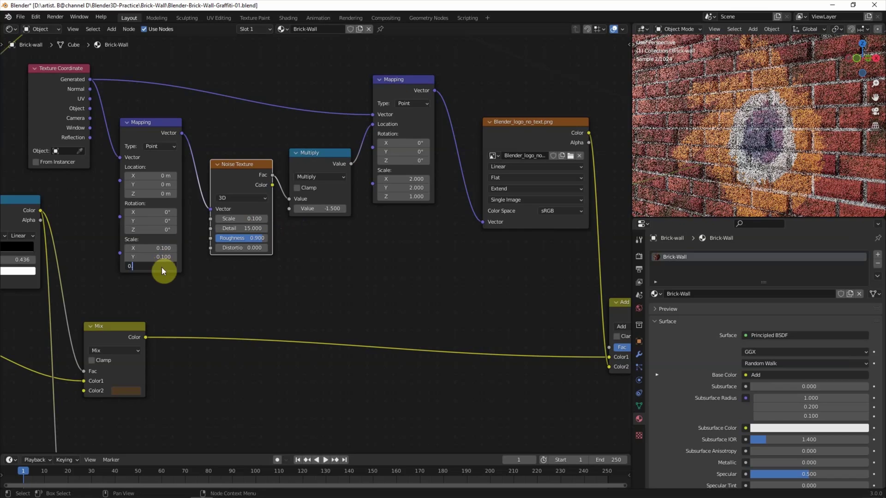
{"action": "left_click", "coordinate": [163, 266]}
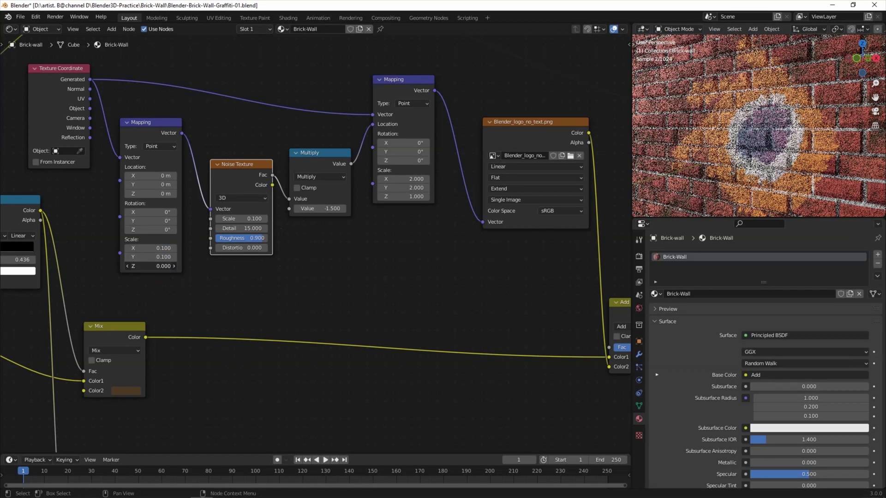
{"action": "type", "text": "0.1"}
{"action": "key", "text": "Return"}
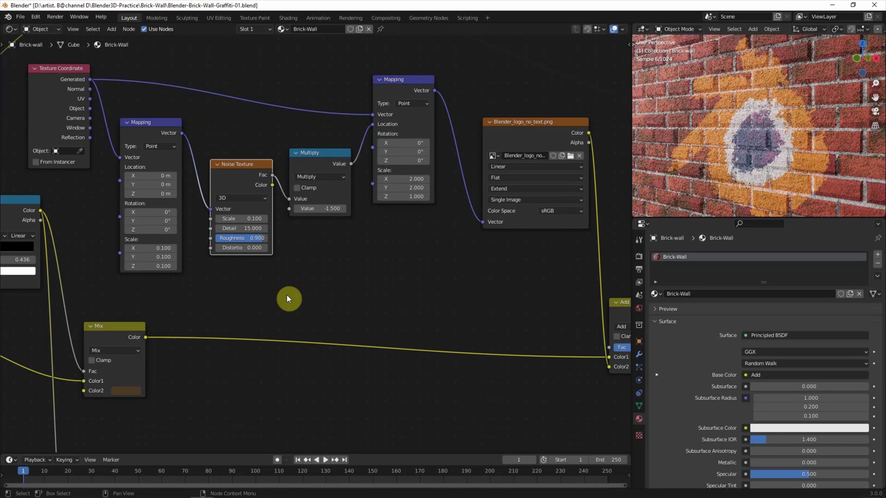
Step: Set the logo Mapping's Scale Y to 2.2
{"action": "left_click", "coordinate": [421, 188]}
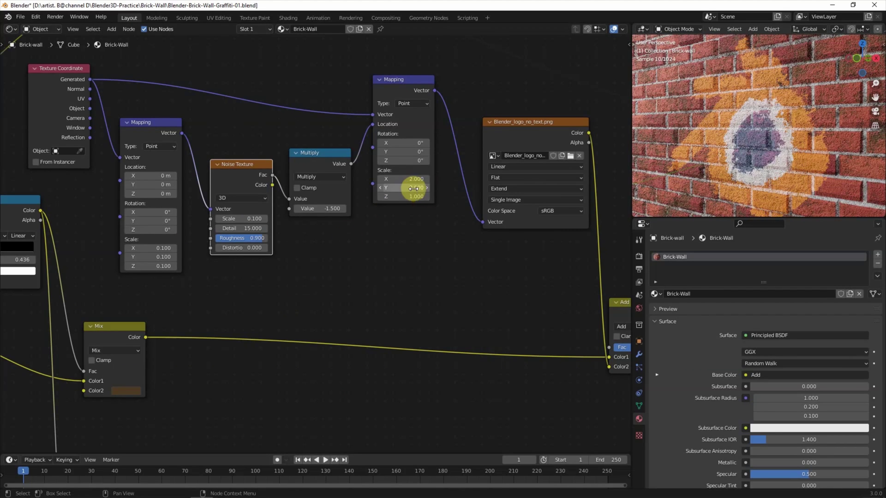
{"action": "type", "text": "2.2"}
{"action": "key", "text": "Return"}
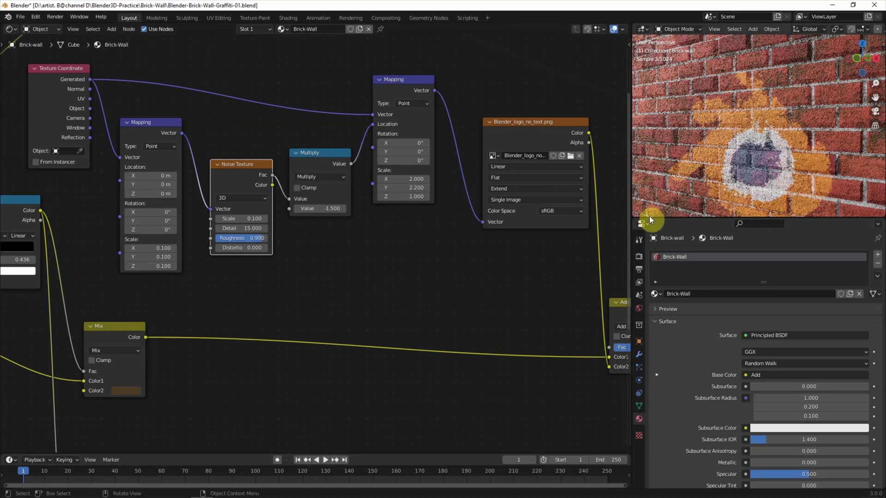
Step: Enlarge the 3D viewport to fill the screen and orbit to view the brick wall at an angle
{"action": "left_click_drag", "start_coordinate": [649, 220], "coordinate": [652, 482]}
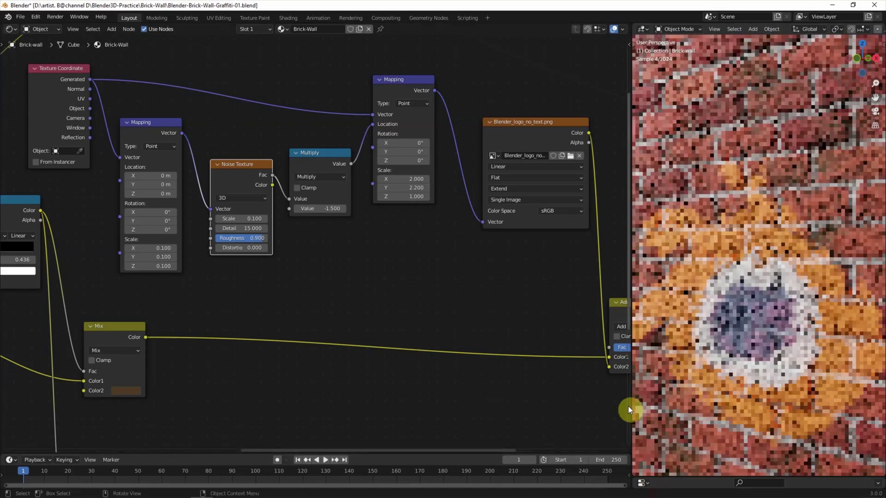
{"action": "left_click_drag", "start_coordinate": [631, 398], "coordinate": [106, 356]}
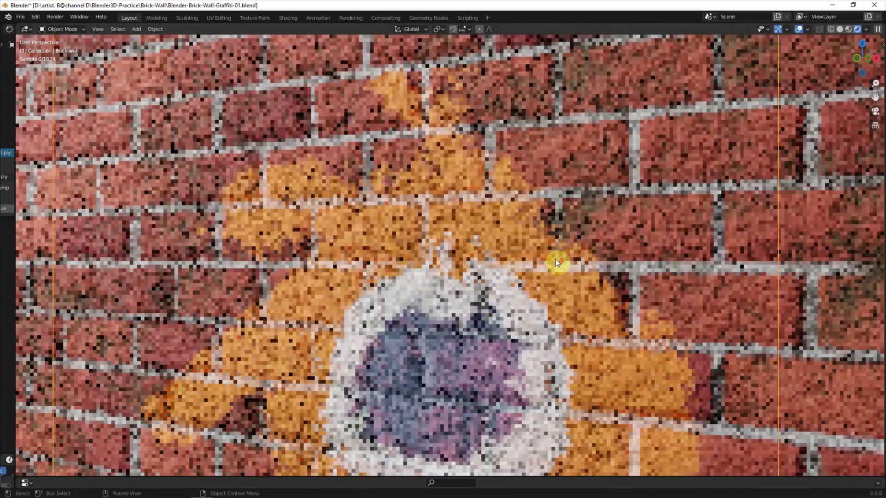
{"action": "scroll", "coordinate": [555, 259], "scroll_direction": "down", "scroll_amount": 4}
{"action": "middle_click_drag", "start_coordinate": [514, 298], "coordinate": [645, 258]}
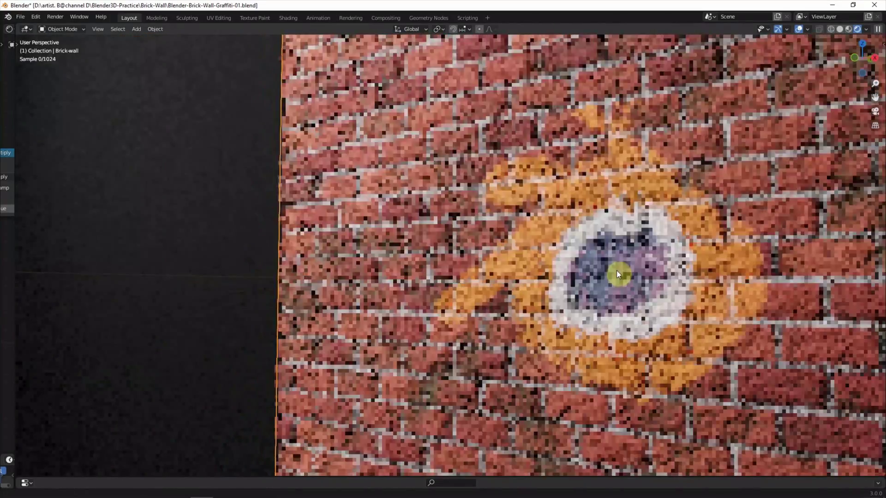
{"action": "mouse_move", "coordinate": [645, 258]}
{"action": "middle_mouse_down"}
{"action": "mouse_move", "coordinate": [618, 280]}
{"action": "mouse_move", "coordinate": [621, 262]}
{"action": "middle_mouse_up"}
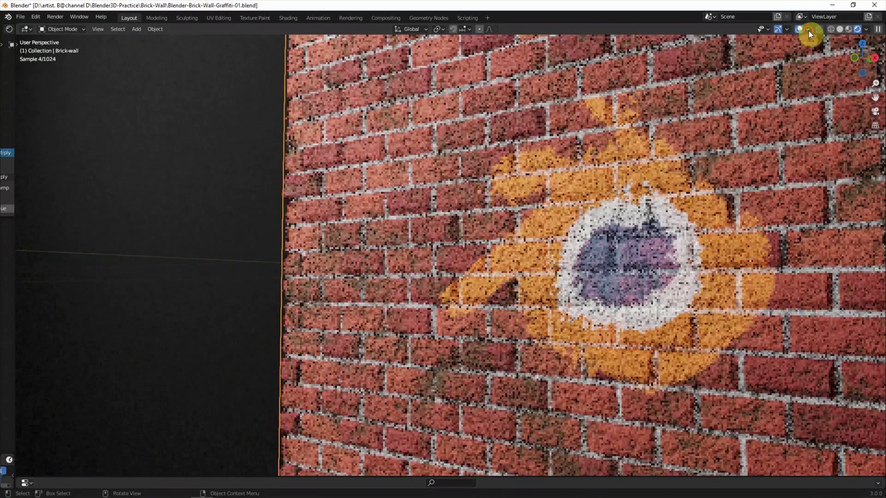
Step: Turn off the Floor overlay so the graffiti wall is shown unobstructed
{"action": "left_click", "coordinate": [808, 31]}
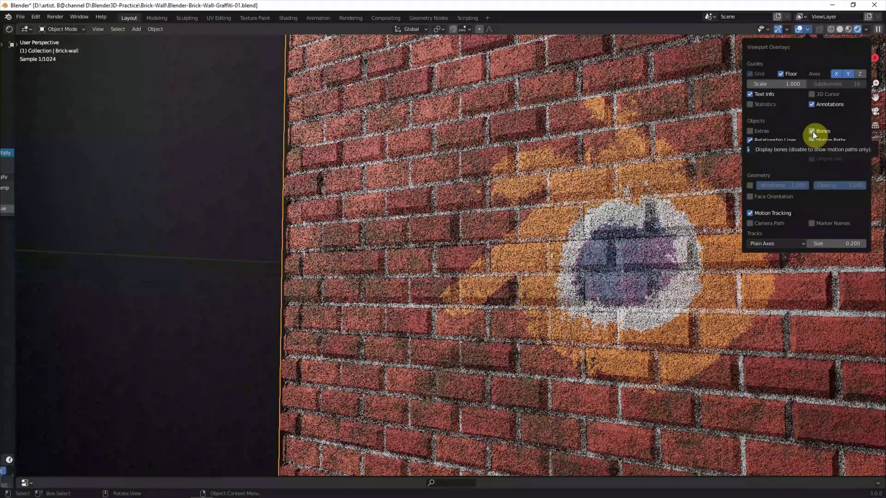
{"action": "left_click", "coordinate": [789, 74]}
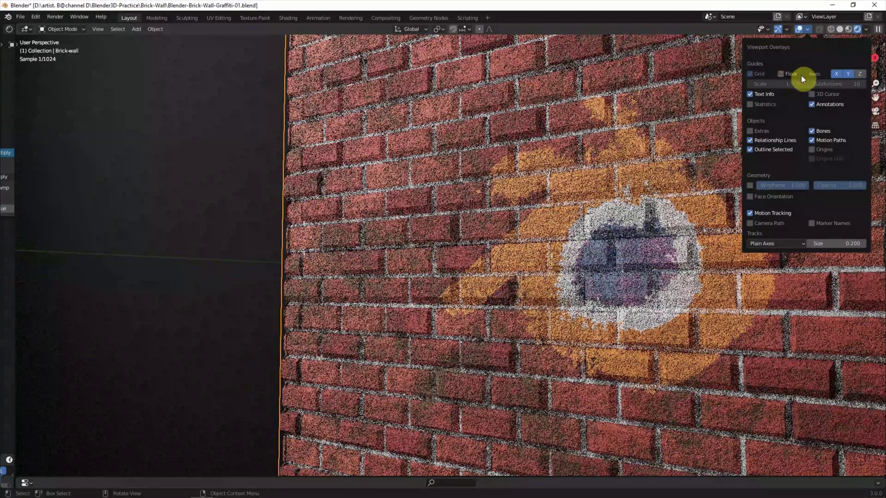
{"action": "left_click", "coordinate": [222, 95]}
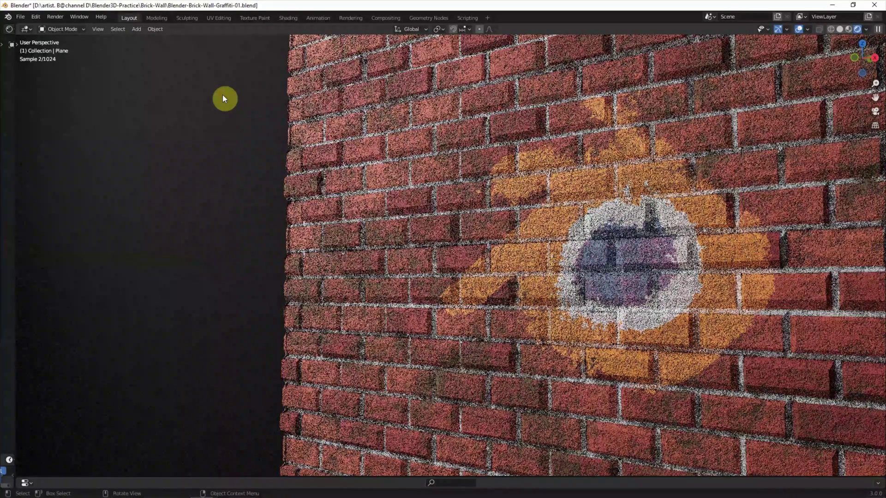